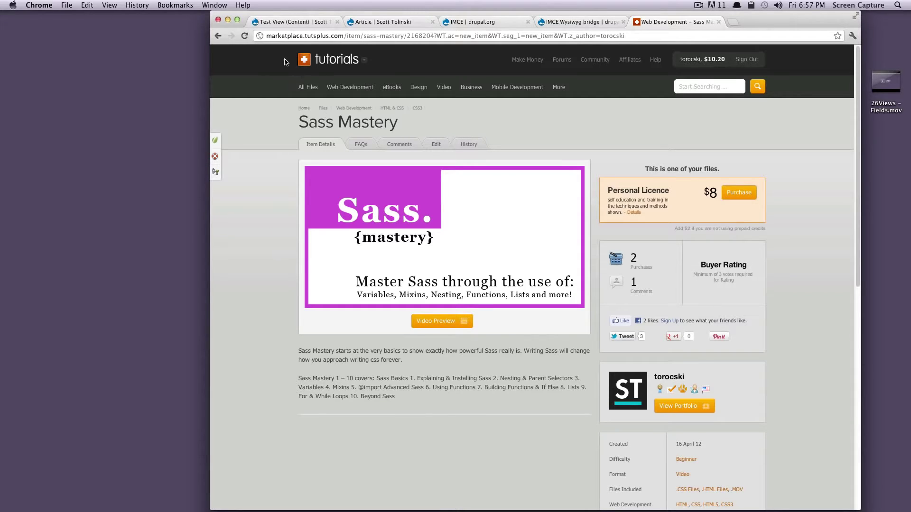
Step: Review the Sass Mastery item's title and description on the marketplace page and close that page
drag(293, 122, 407, 124)
click(416, 124)
drag(440, 397, 431, 379)
click(399, 385)
drag(439, 401, 321, 358)
click(344, 359)
click(718, 22)
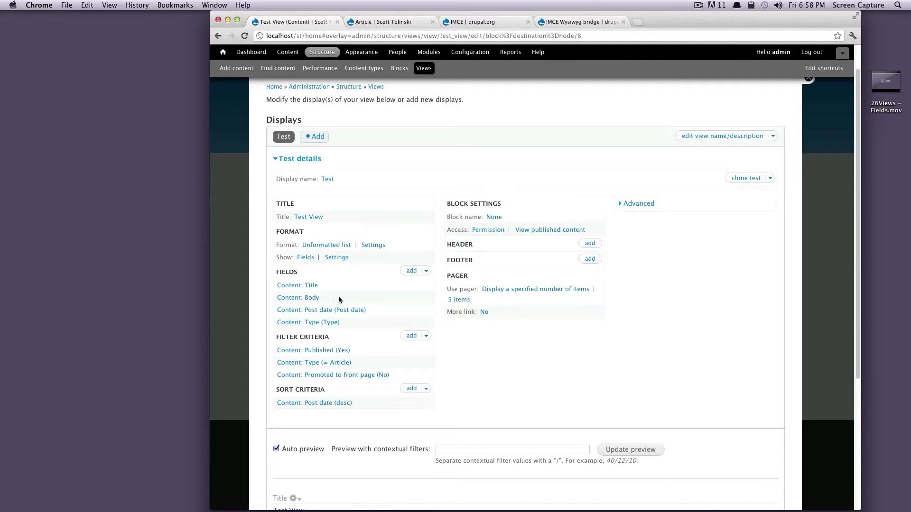
Step: Remove the Body field from the Test View's field list and apply the change to all displays
click(426, 272)
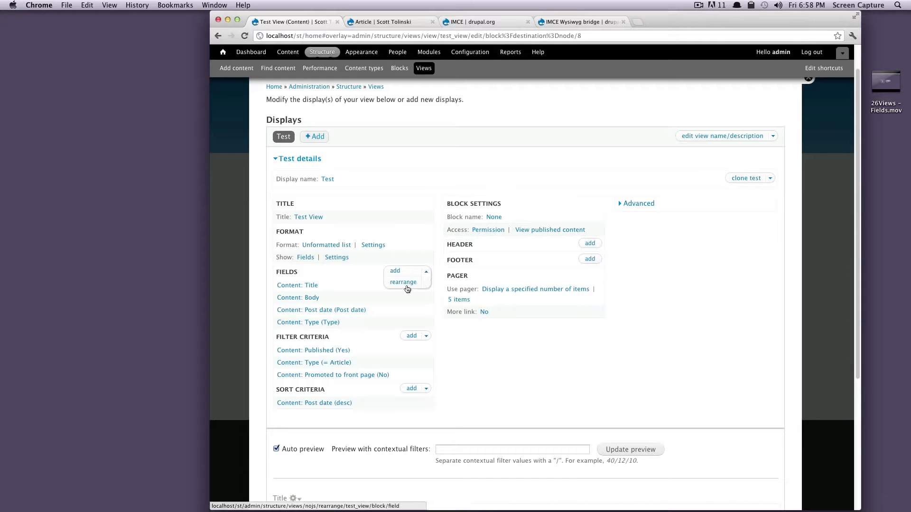
click(409, 286)
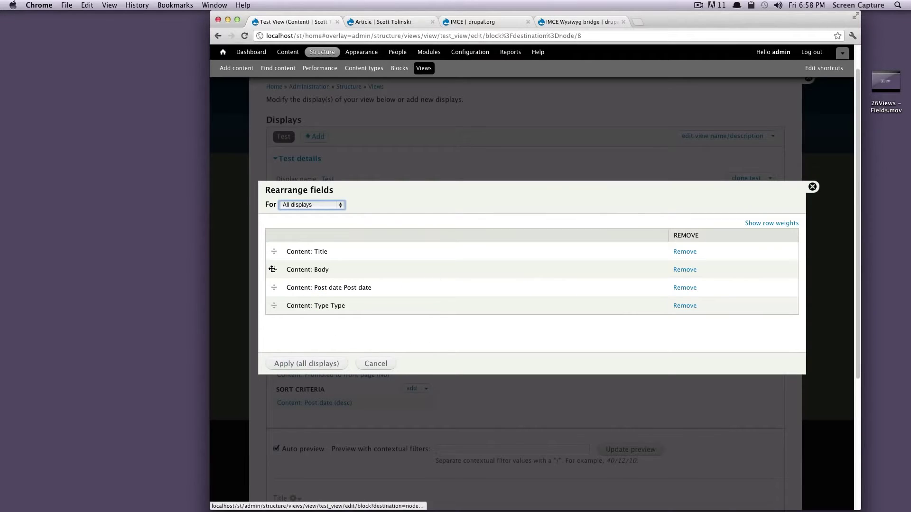
mouse_move(274, 269)
mouse_down()
mouse_move(275, 288)
mouse_move(276, 270)
mouse_up()
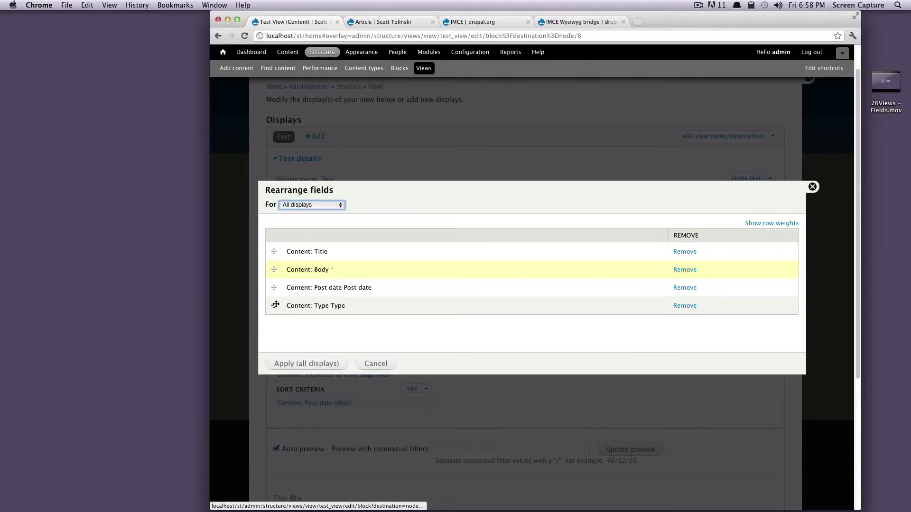
click(685, 270)
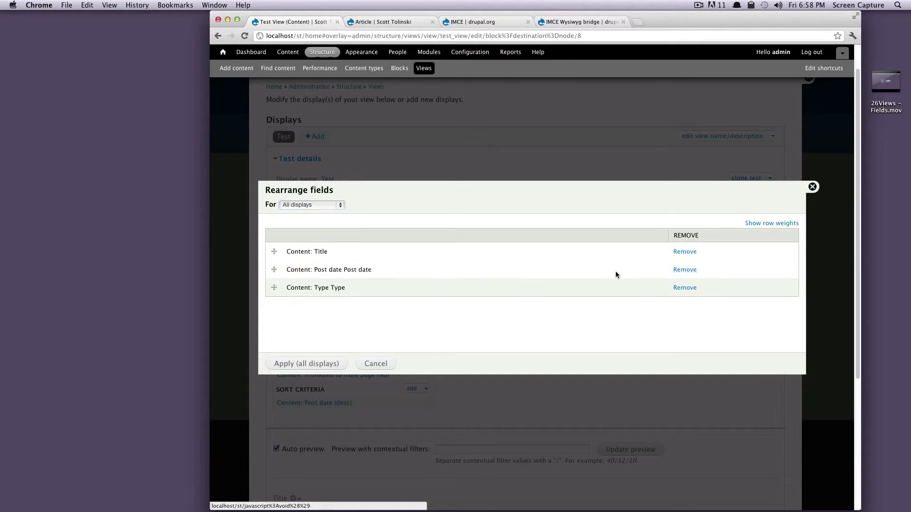
drag(356, 269, 306, 305)
click(327, 364)
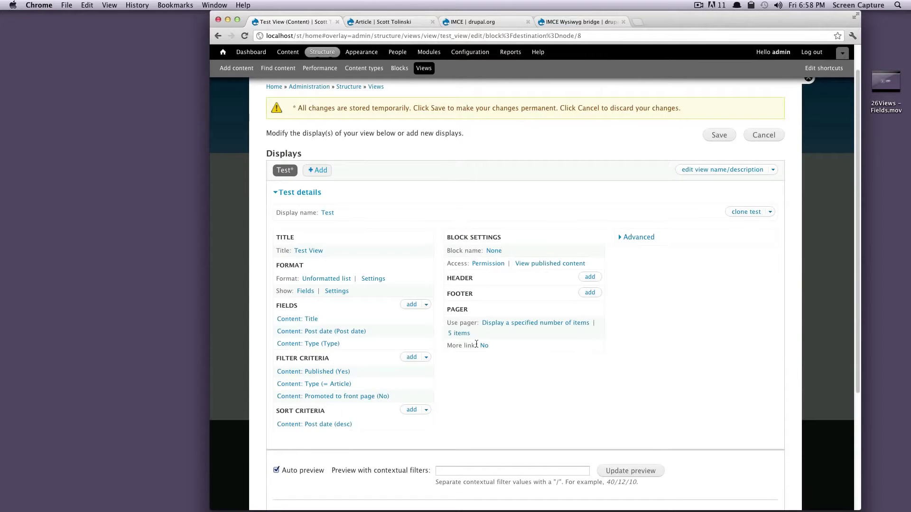
Step: Examine the Test View preview to check which fields each listed article shows
scroll(476, 345, down, 5)
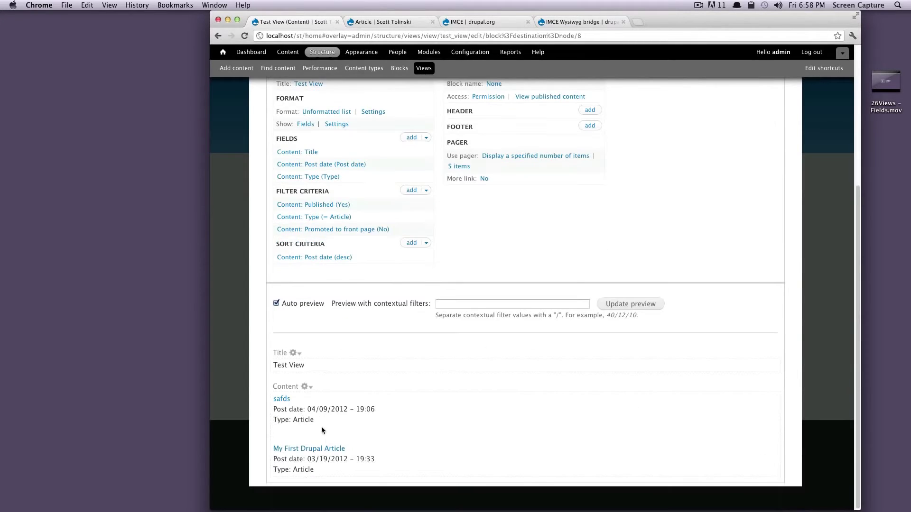
drag(381, 416, 281, 415)
click(281, 427)
scroll(318, 423, up, 5)
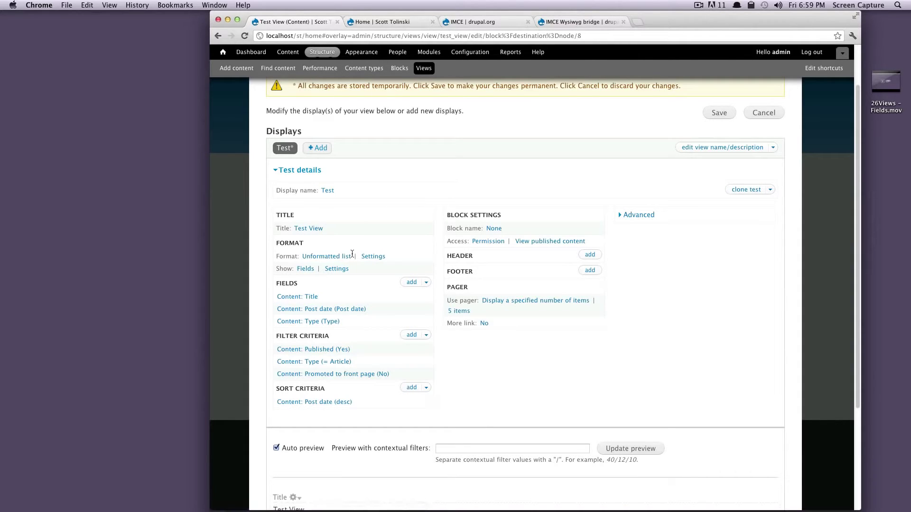
Step: Reload the site's home page to check its Test View block, and save the edited view
click(376, 21)
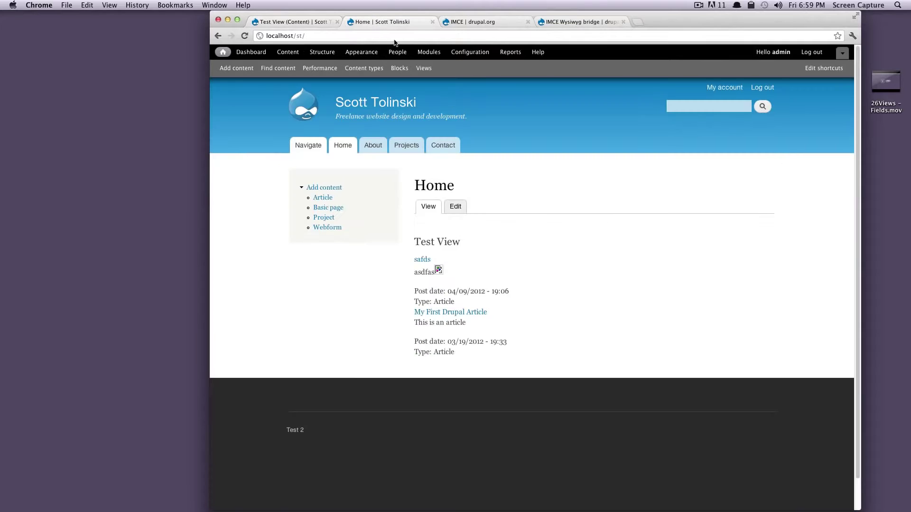
key(super+r)
right_click(456, 290)
click(288, 28)
click(281, 24)
click(720, 112)
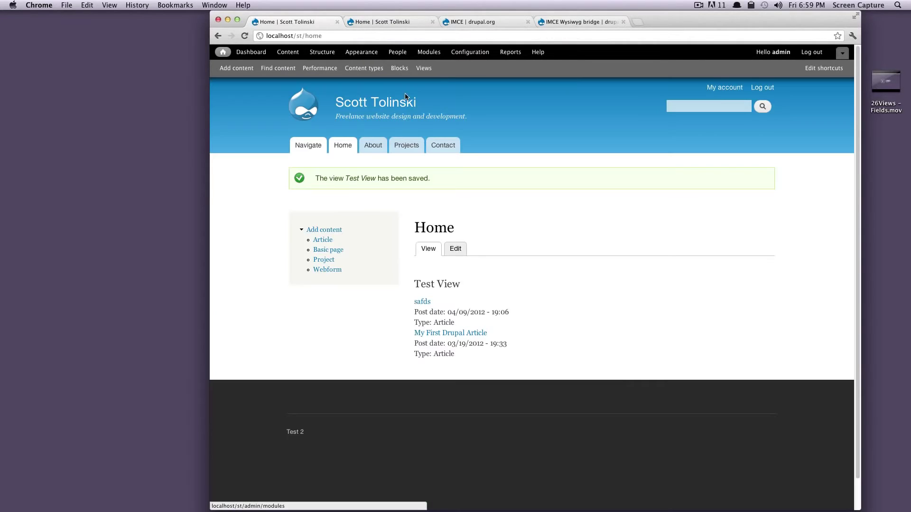
Step: Inspect the HTML markup of the Post date and title fields in the first Test View row
right_click(437, 311)
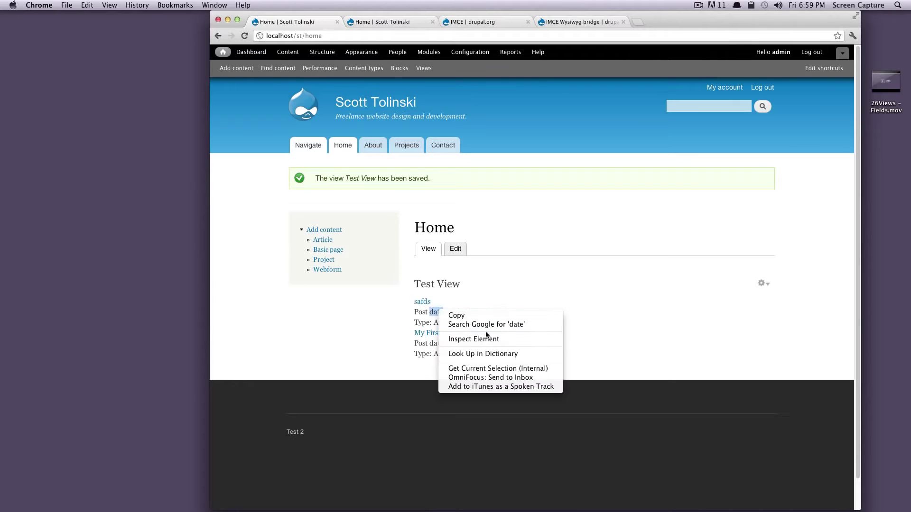
click(486, 340)
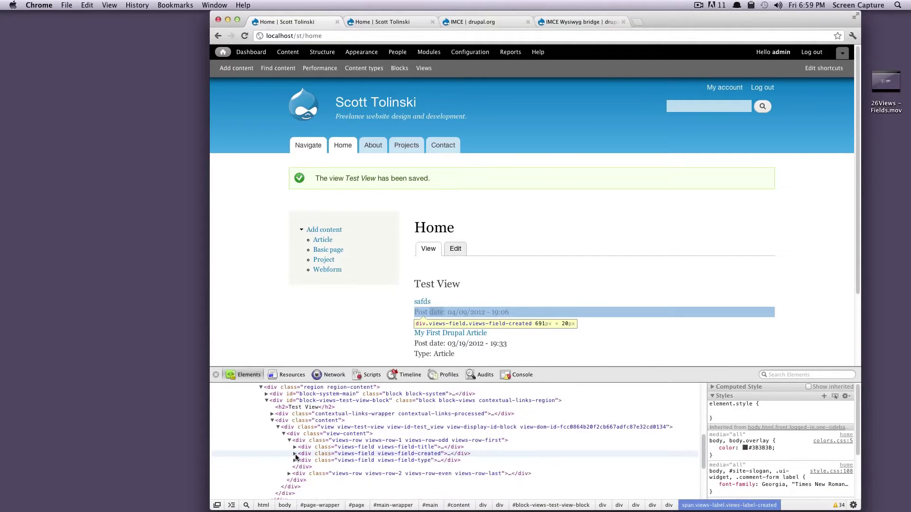
click(294, 447)
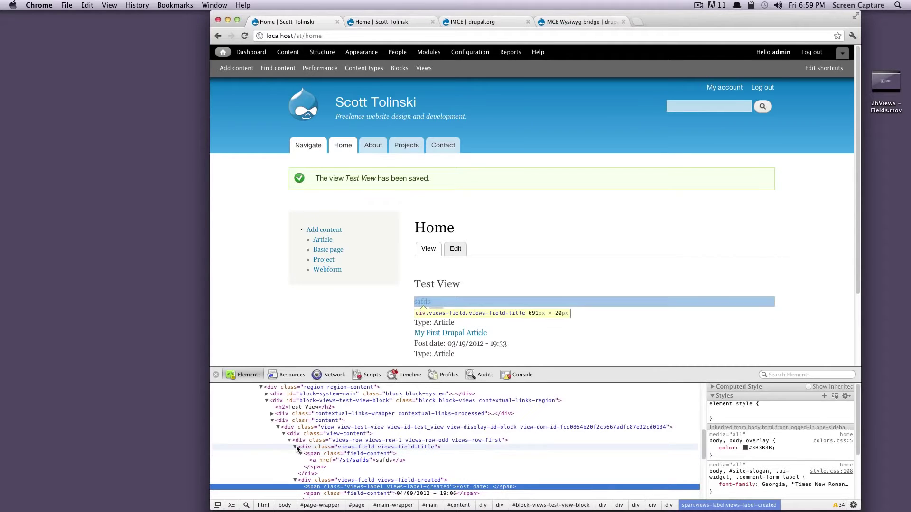
click(294, 447)
click(296, 454)
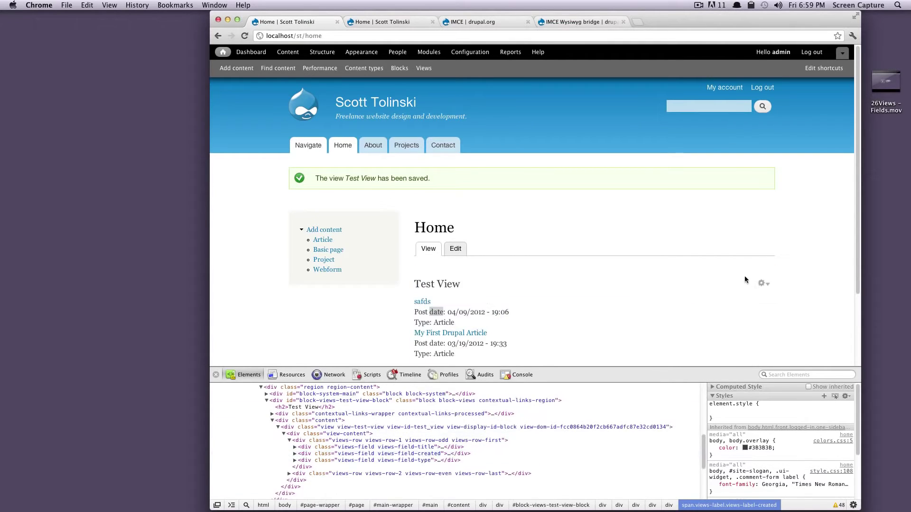
Step: Reopen the Test View for editing from its block on the home page and close the developer tools
click(760, 284)
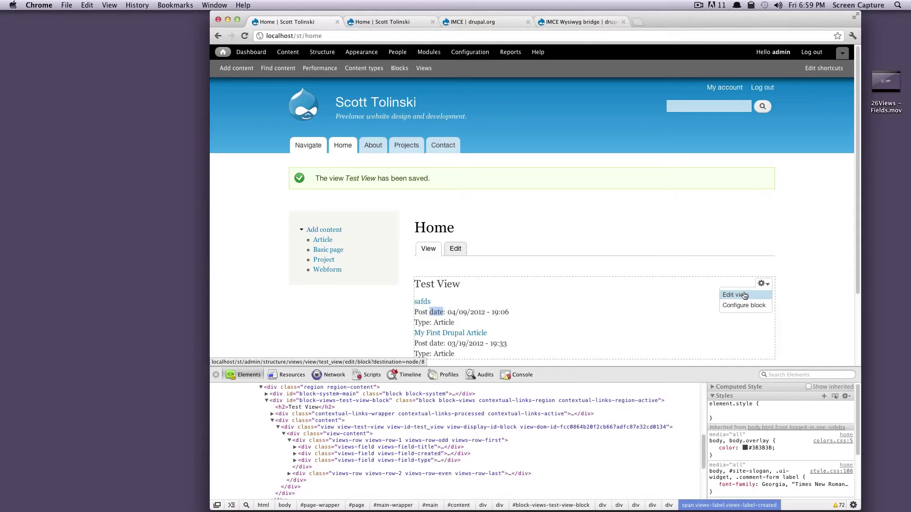
click(745, 295)
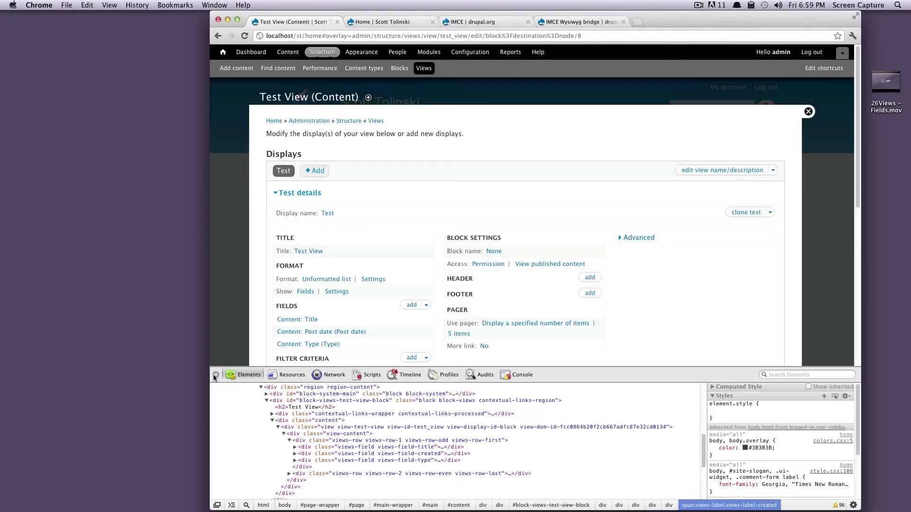
click(216, 374)
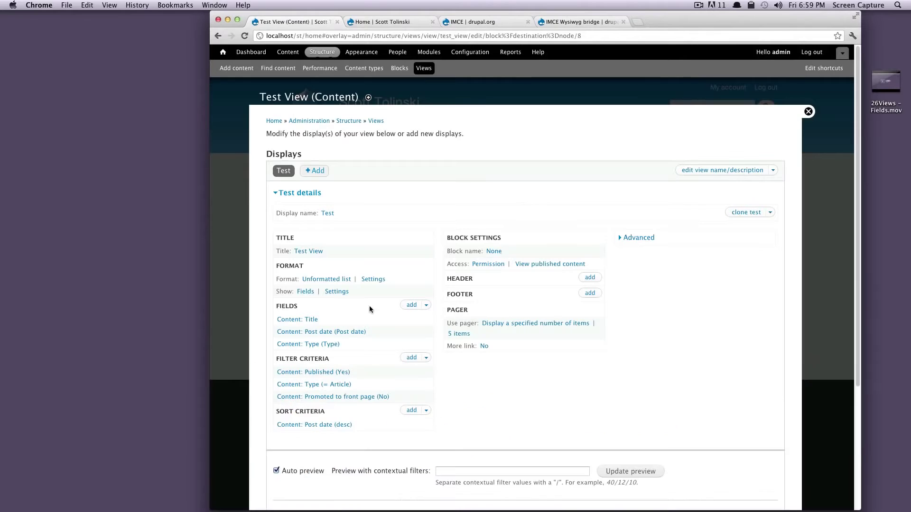
scroll(370, 280, down, 3)
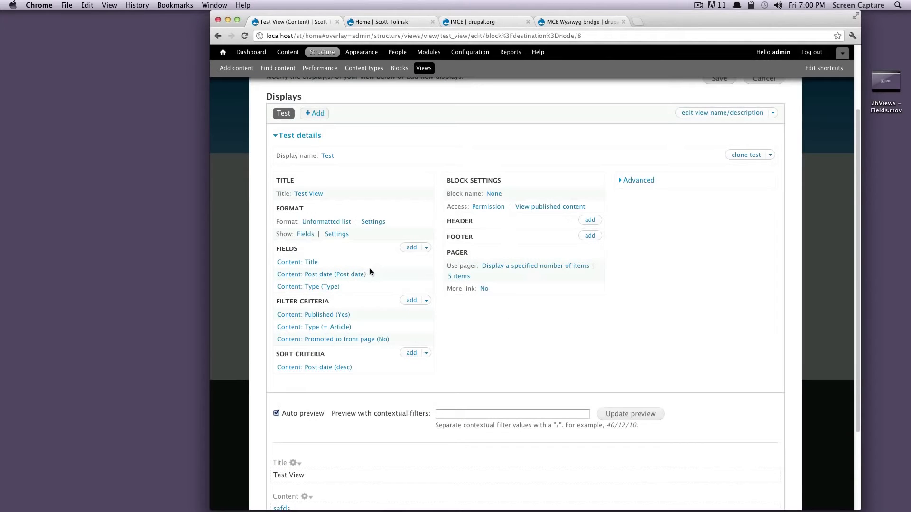
Step: Change the Test View's format to Table for all displays
click(340, 223)
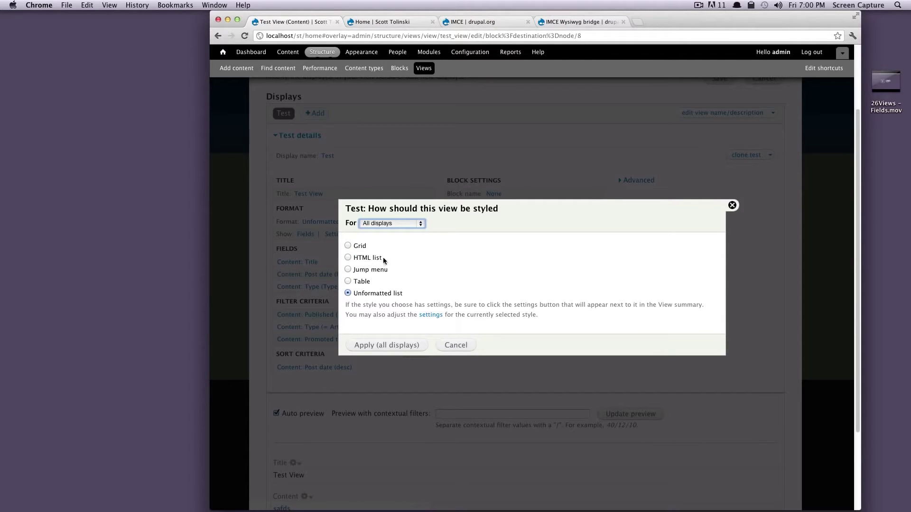
click(360, 282)
click(394, 347)
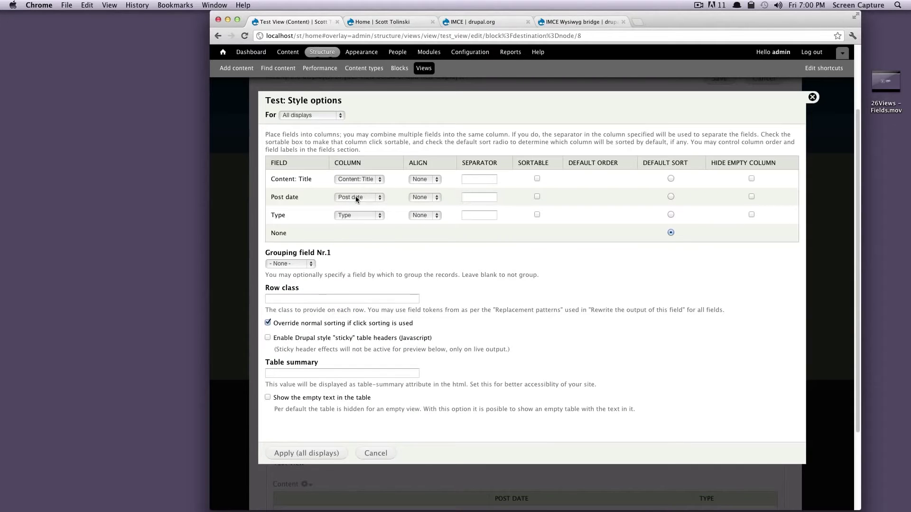
Step: Make the table's Content: Title column sortable with Ascending default order and apply the style options to all displays
click(435, 181)
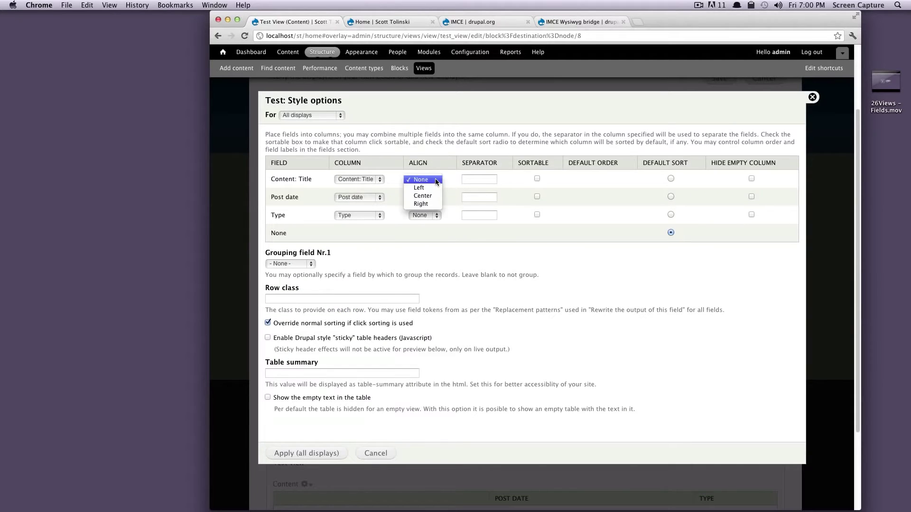
click(436, 180)
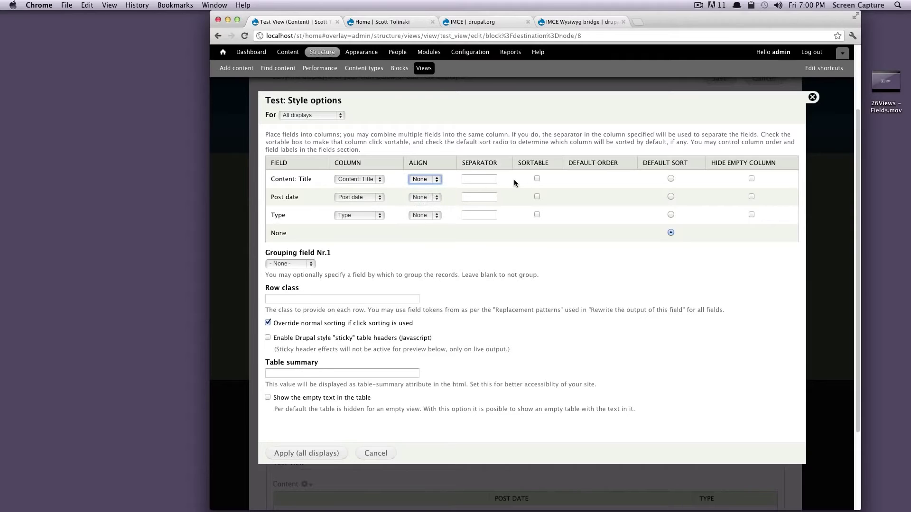
click(484, 180)
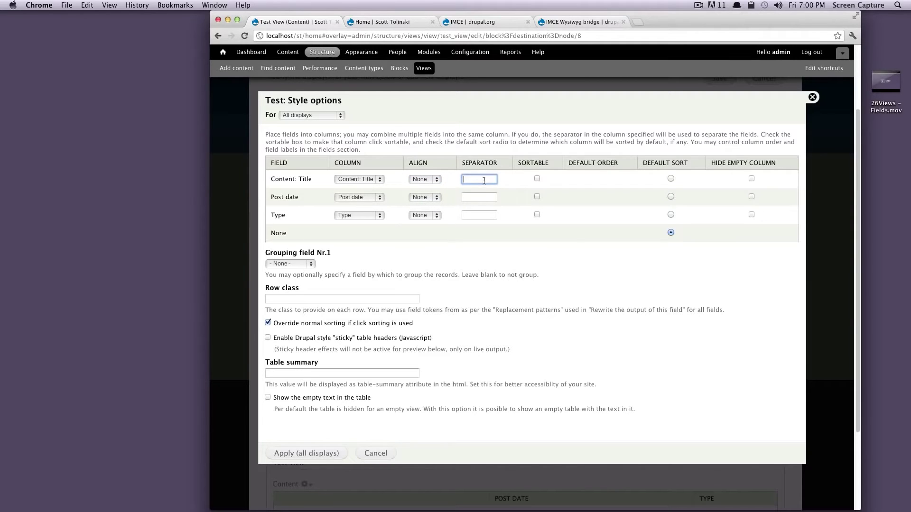
click(537, 179)
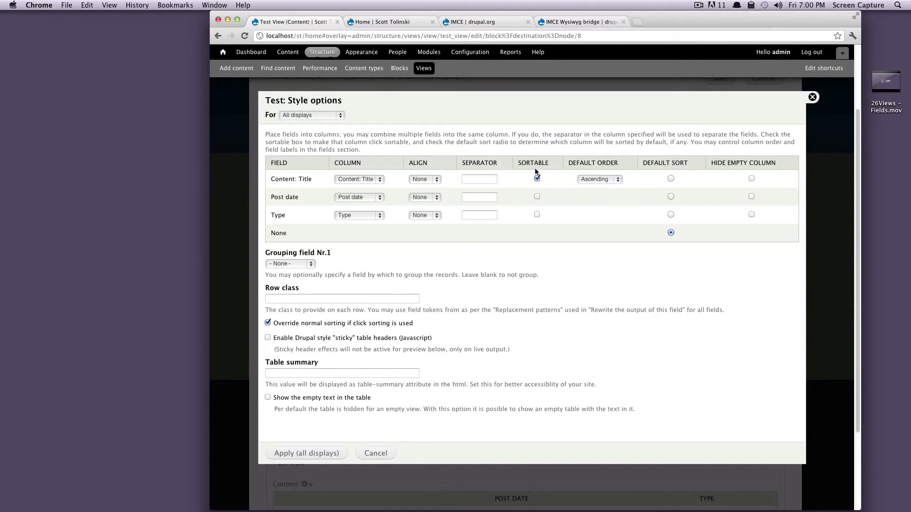
click(600, 179)
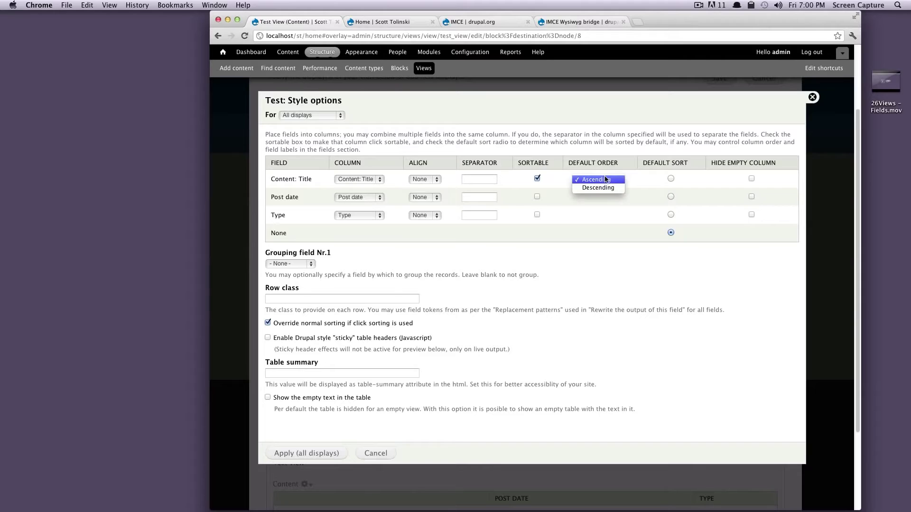
click(605, 180)
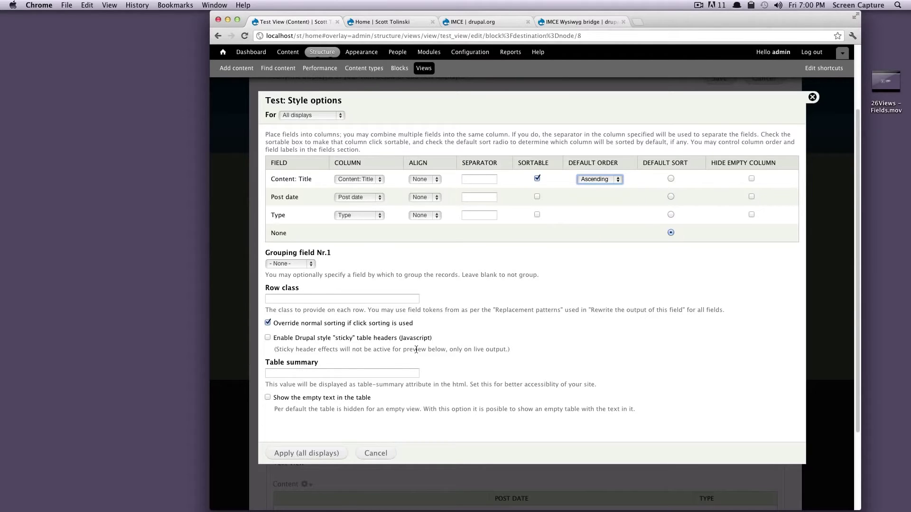
scroll(353, 443, down, 3)
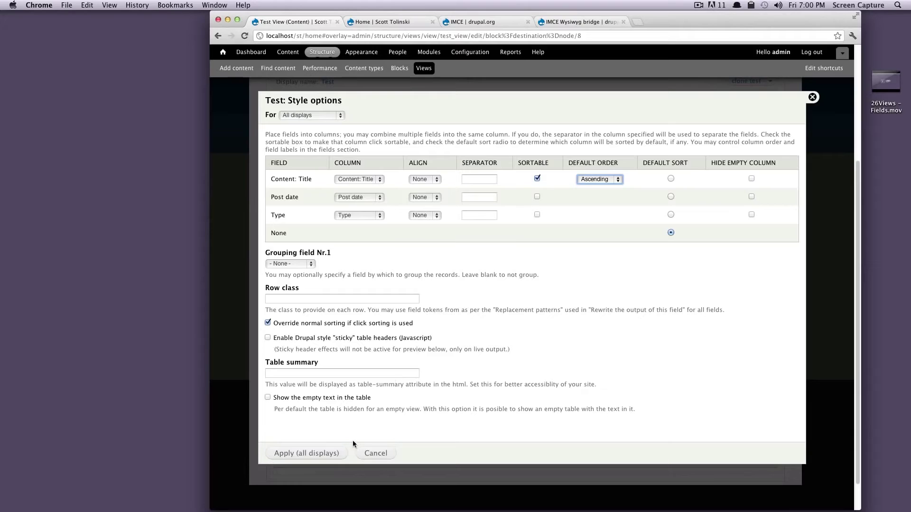
click(311, 454)
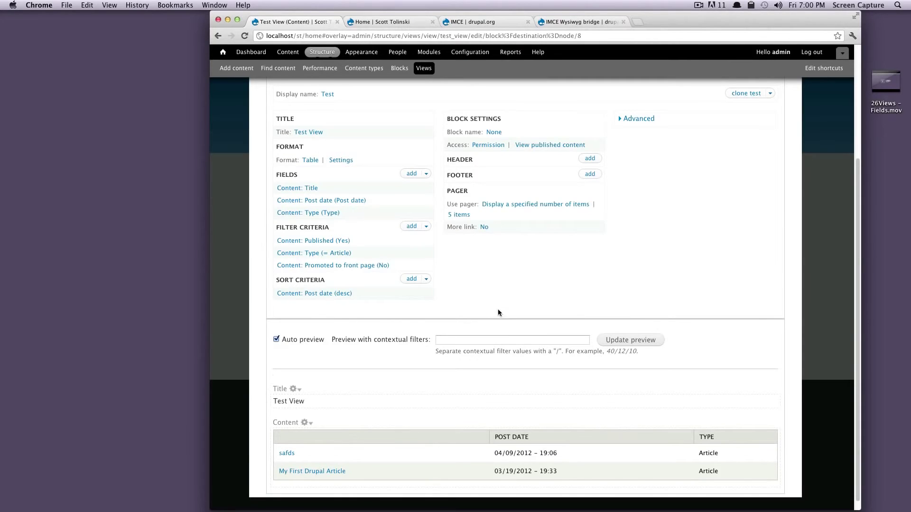
Step: Examine the column headers of the table in the Test View preview
scroll(406, 410, down, 1)
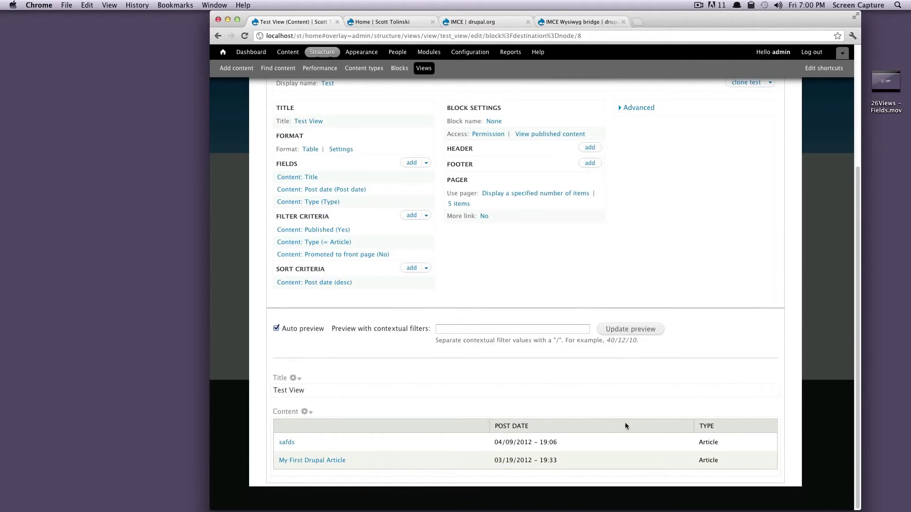
drag(721, 429, 698, 425)
click(531, 431)
drag(531, 431, 287, 425)
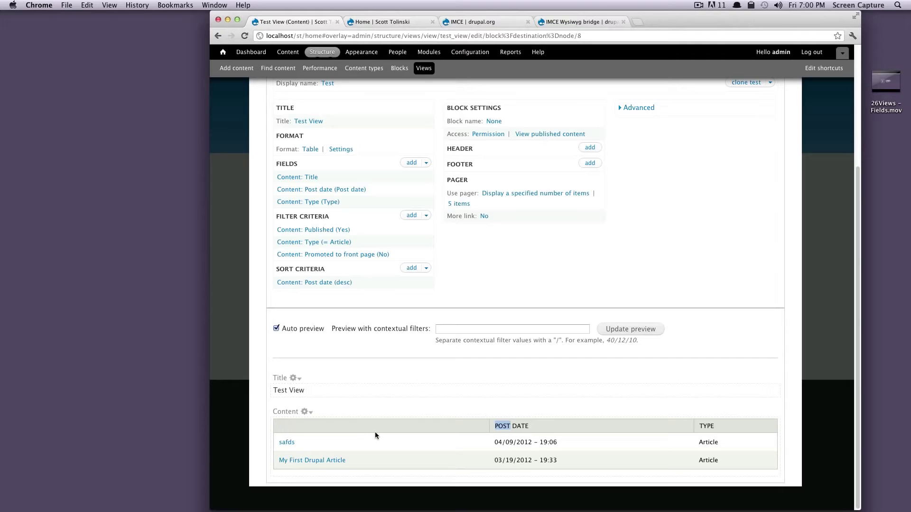
Step: Create the label "Title" for the Content: Title field and apply it to all displays
click(312, 178)
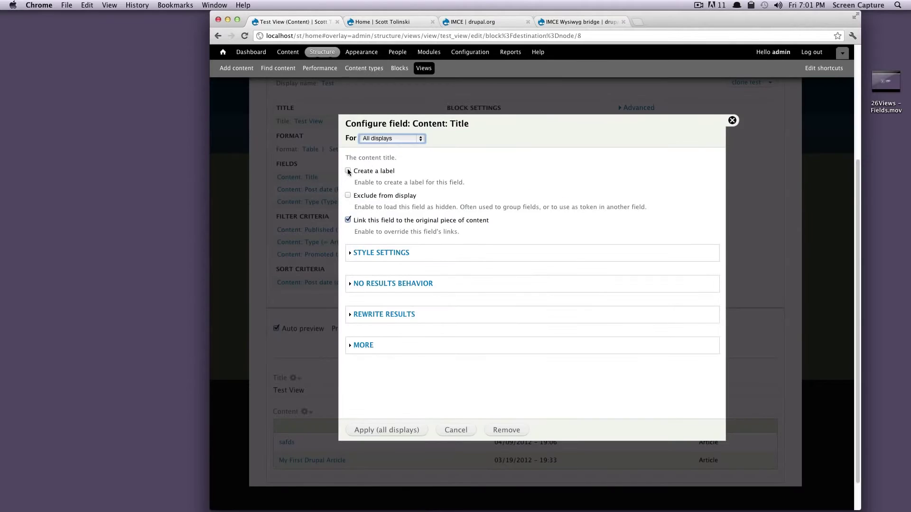
click(348, 171)
click(368, 206)
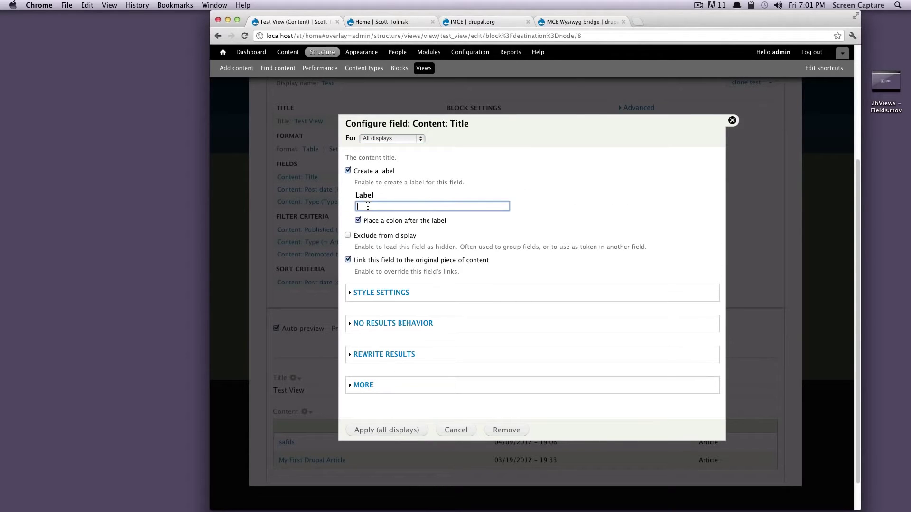
text(Title)
click(372, 431)
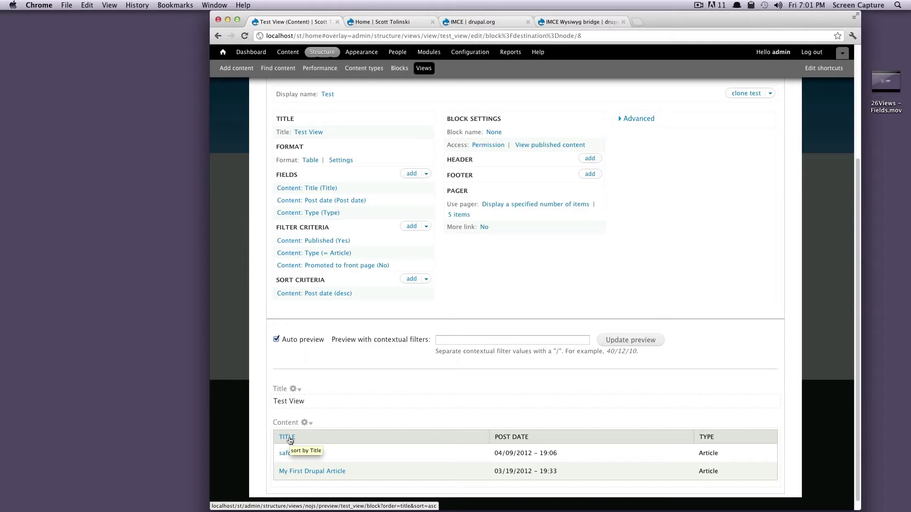
Step: Test sorting the previewed table by its Title column
click(289, 438)
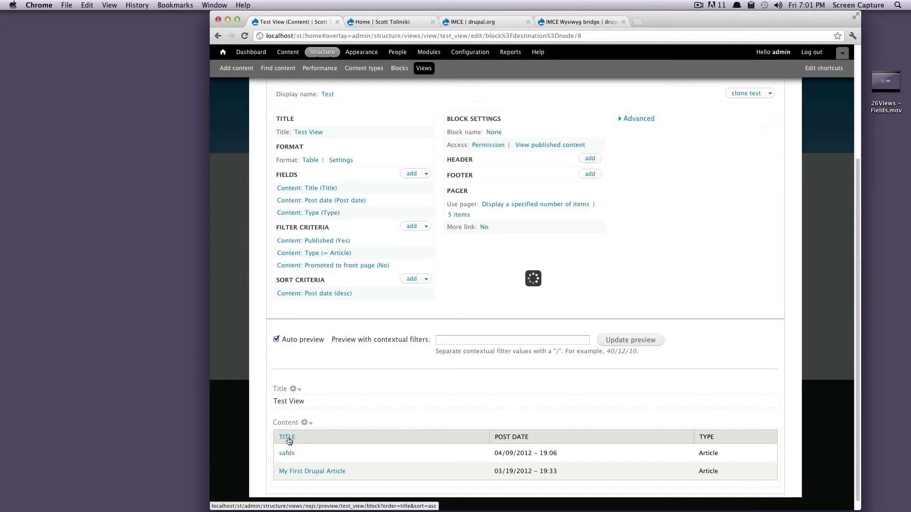
click(479, 438)
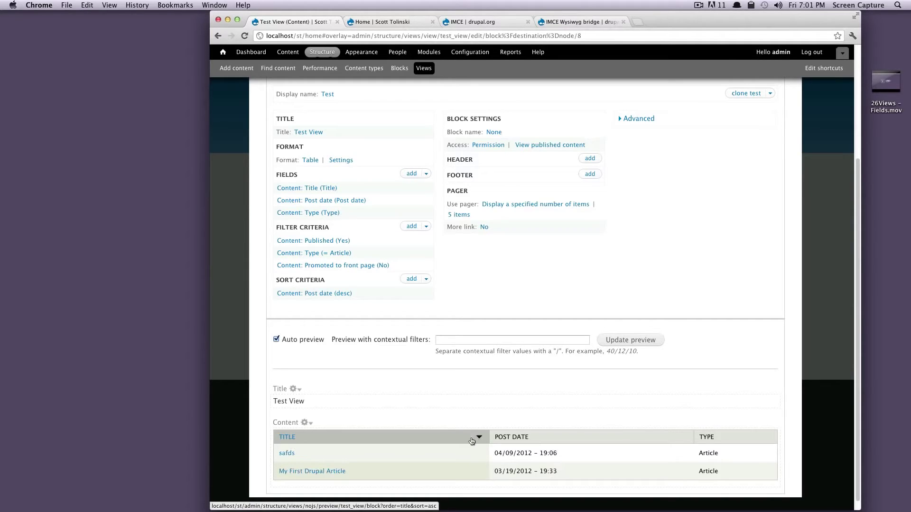
Step: Switch the previewed table's Title sort order back and forth between ascending and descending
click(357, 440)
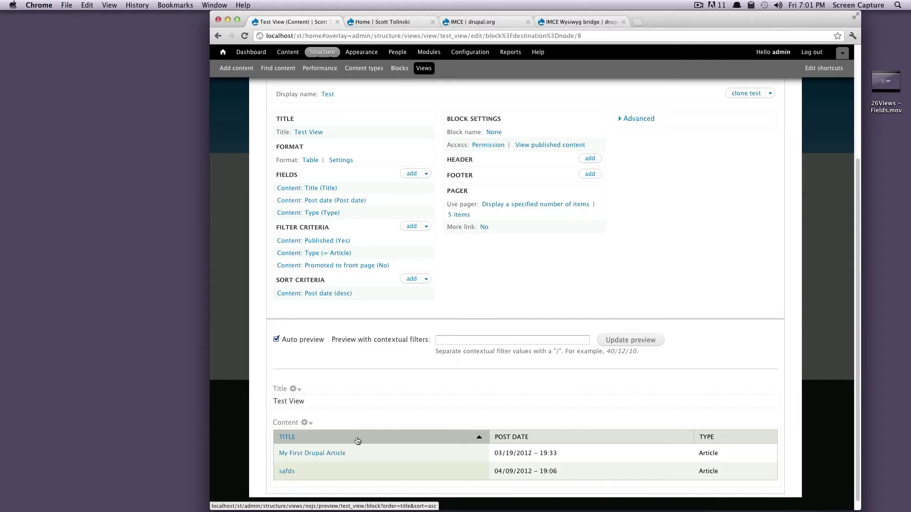
click(357, 440)
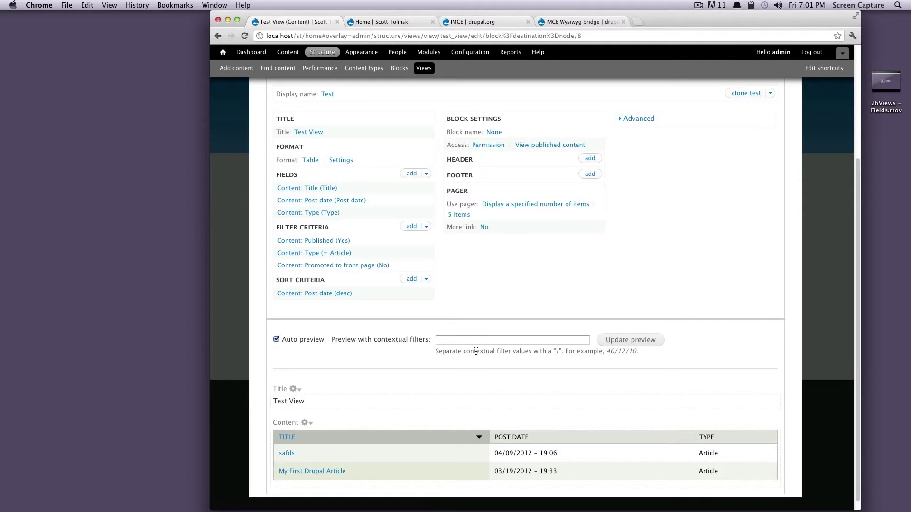
scroll(481, 358, down, 1)
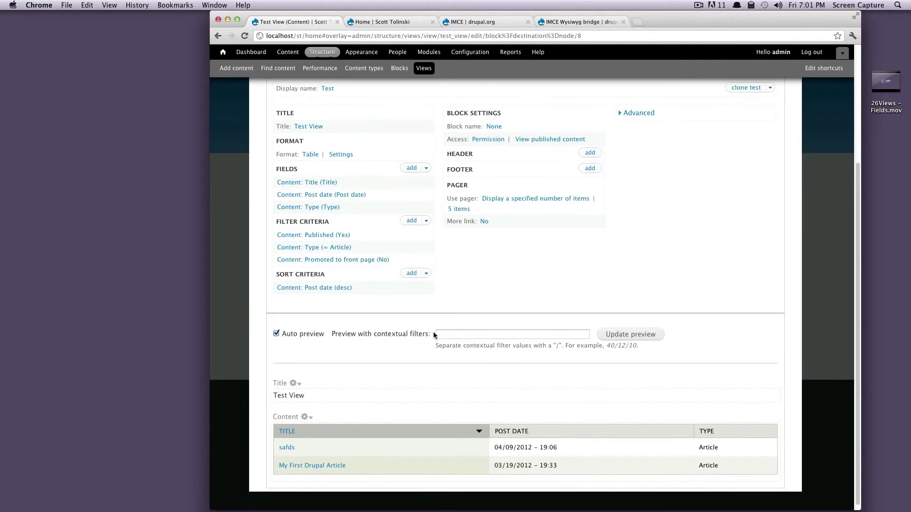
Step: Make the table's Post date and Type columns sortable and apply the style options to all displays
click(341, 155)
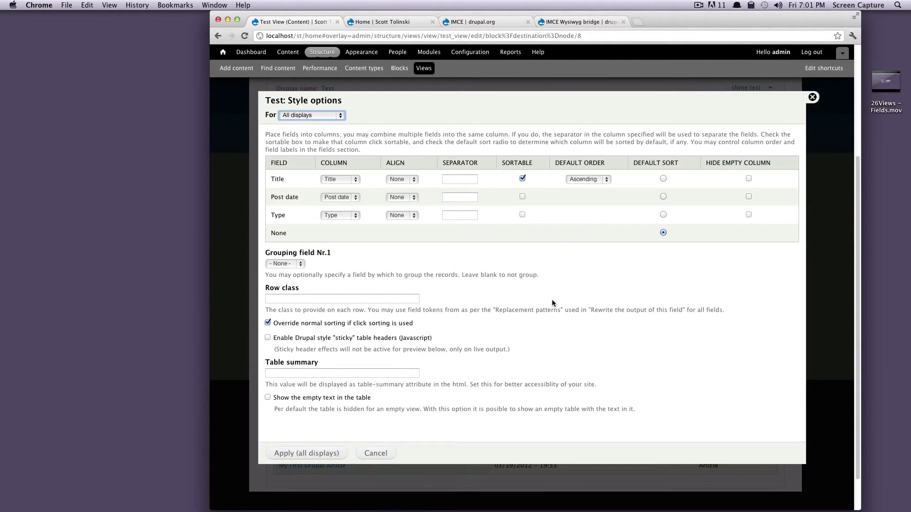
click(522, 196)
click(523, 215)
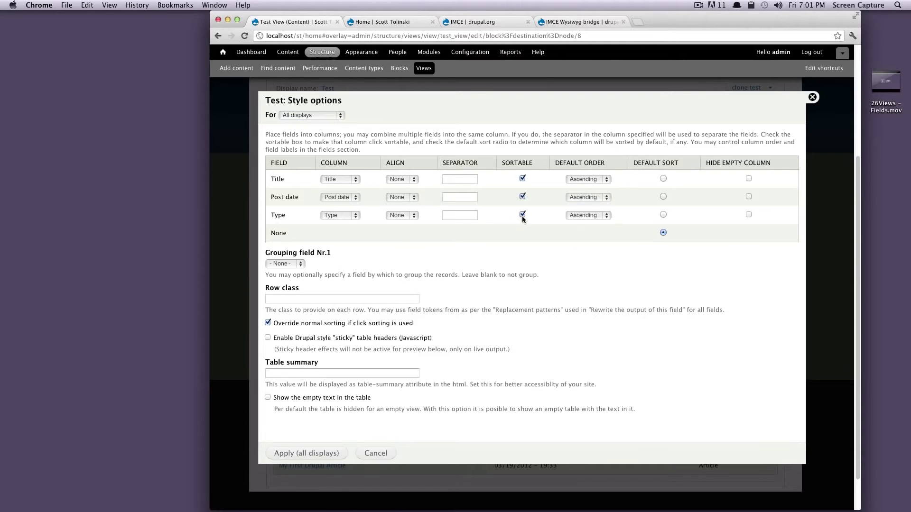
click(312, 455)
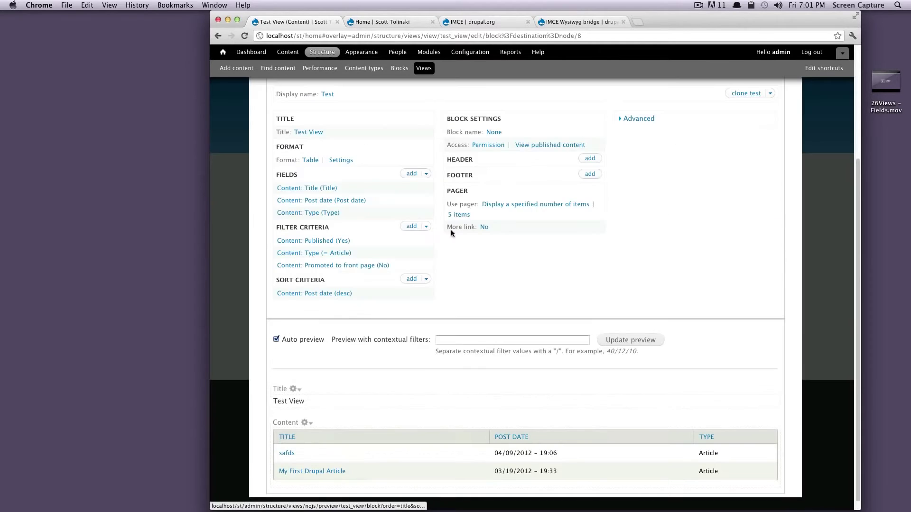
Step: Test sorting the previewed table by the Post date, Type and Title columns
scroll(590, 432, down, 1)
click(581, 426)
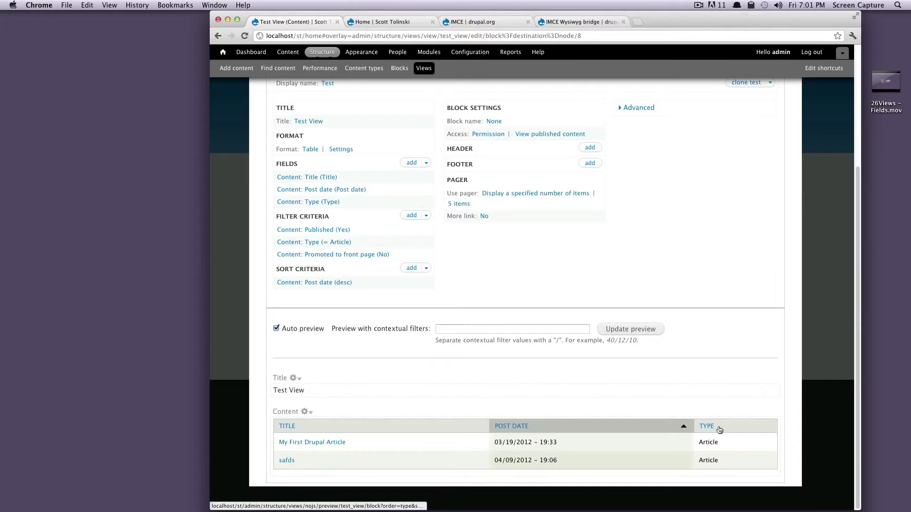
click(727, 427)
click(596, 426)
click(437, 427)
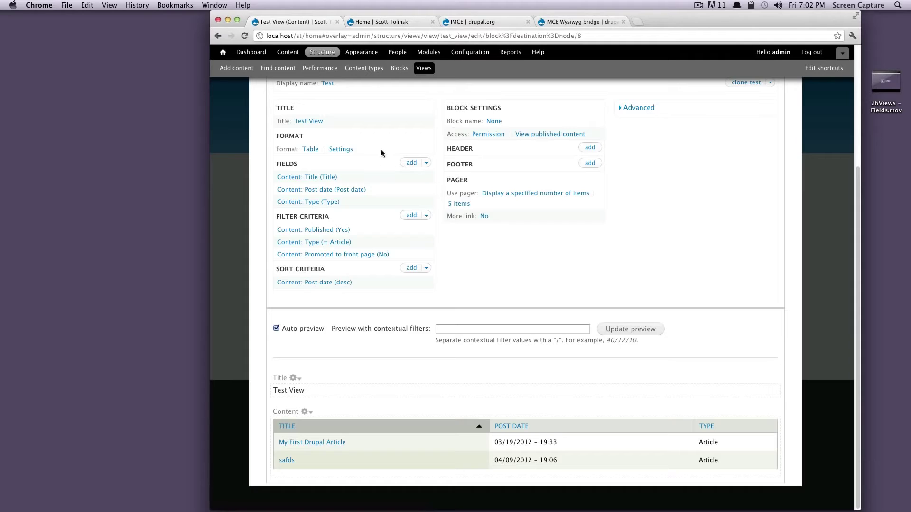
Step: Change the view's format to HTML list, keeping the Unordered list type and item-list wrapper class, and apply it to all displays
scroll(326, 214, up, 3)
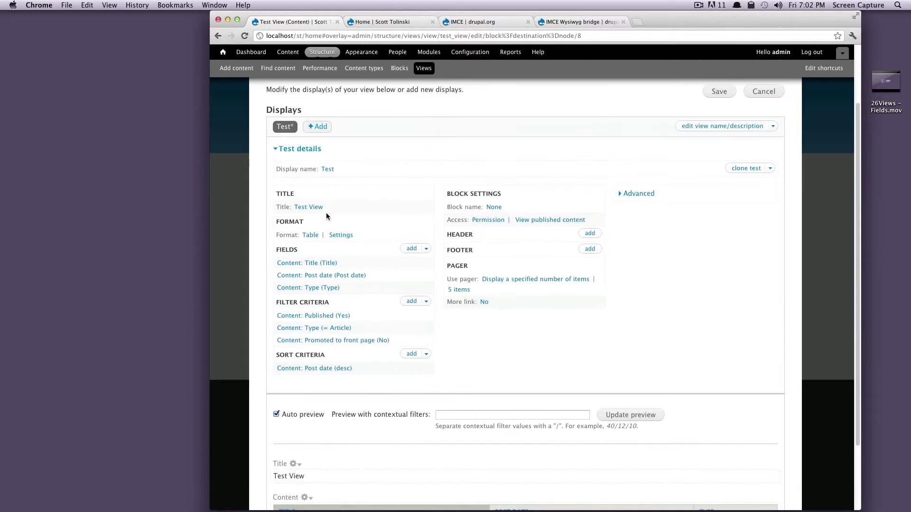
click(309, 235)
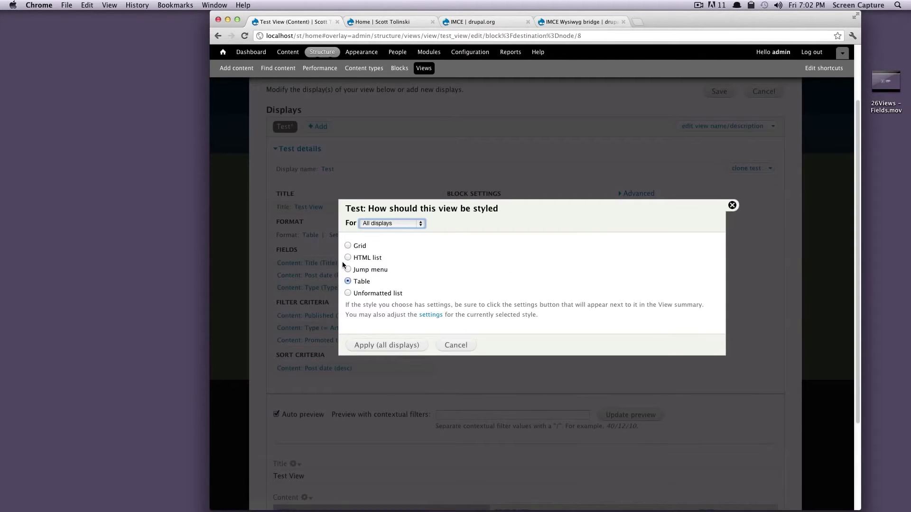
click(347, 258)
click(408, 346)
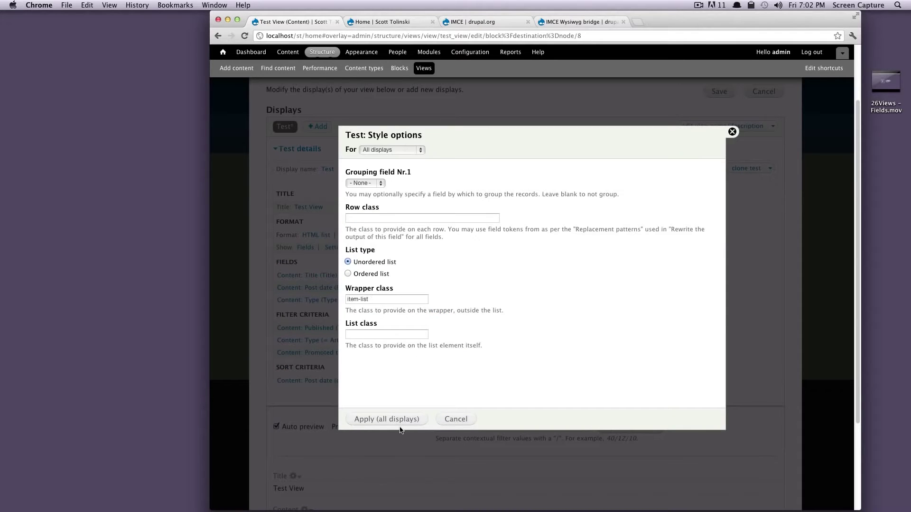
drag(379, 299, 345, 294)
click(393, 337)
click(394, 219)
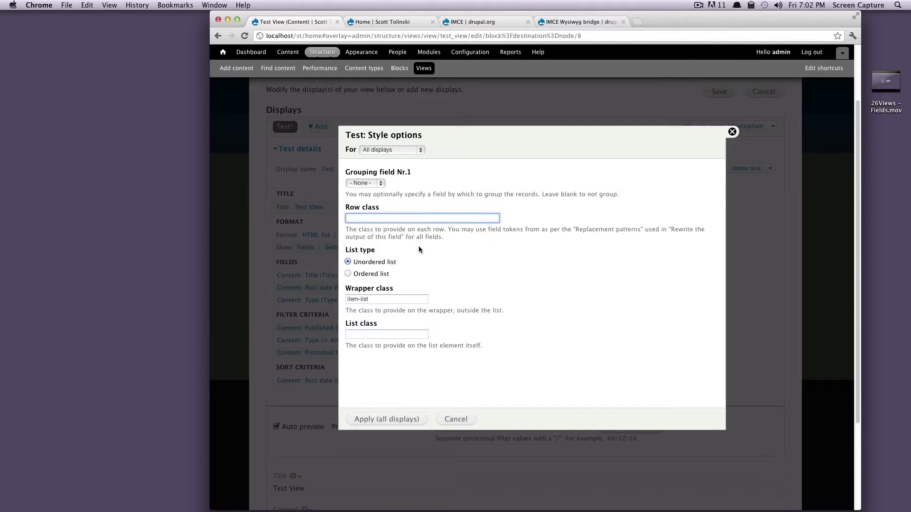
click(390, 419)
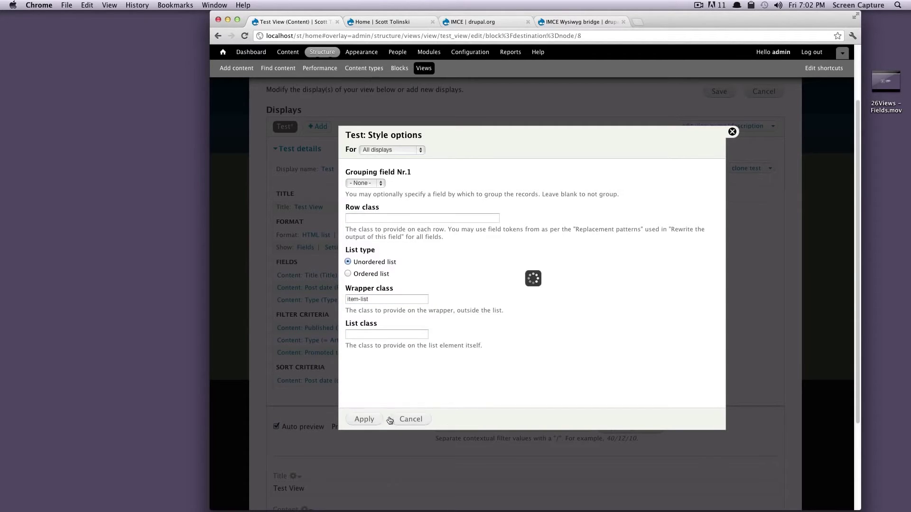
Step: Inspect the markup of the previewed HTML list, checking the first list item and its title, created and type field divs
scroll(332, 418, down, 3)
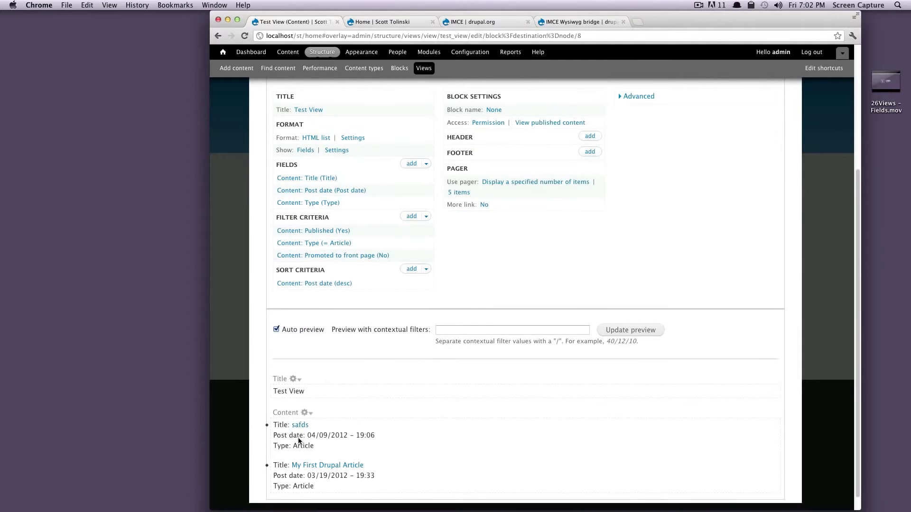
right_click(291, 423)
click(332, 451)
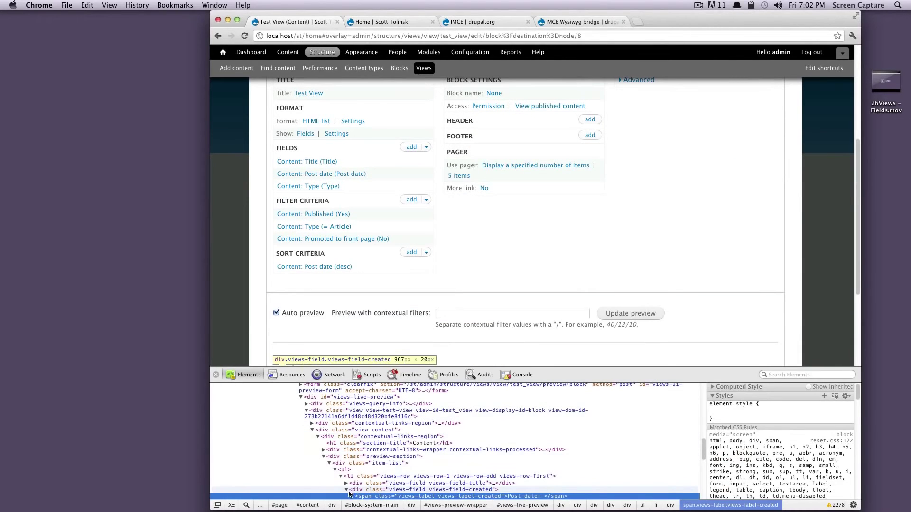
click(346, 490)
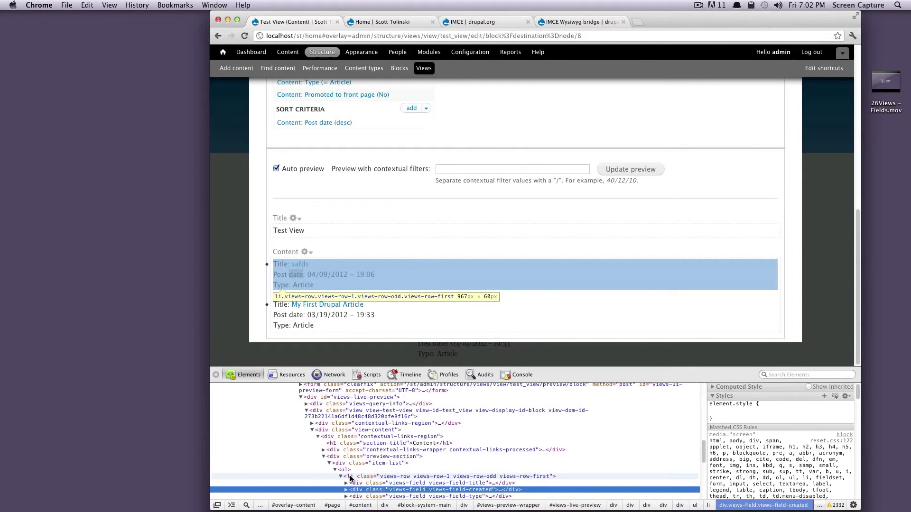
click(351, 477)
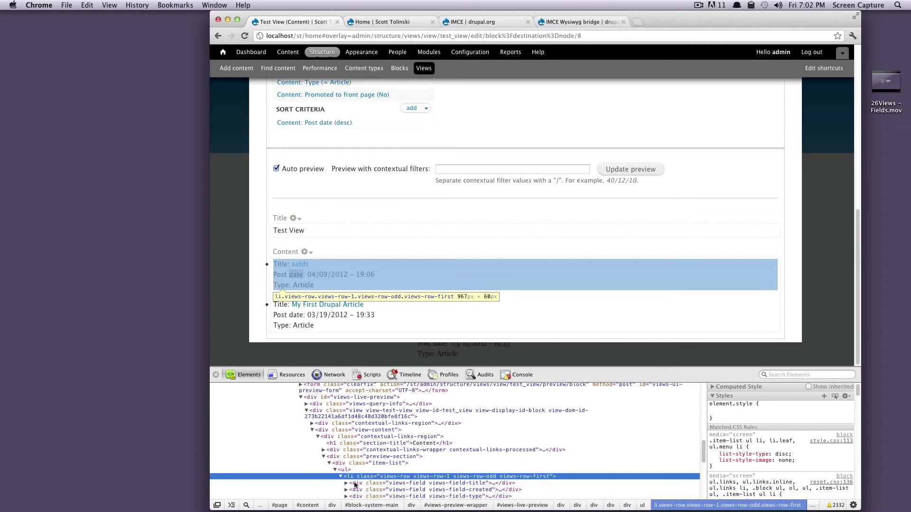
click(354, 483)
click(357, 491)
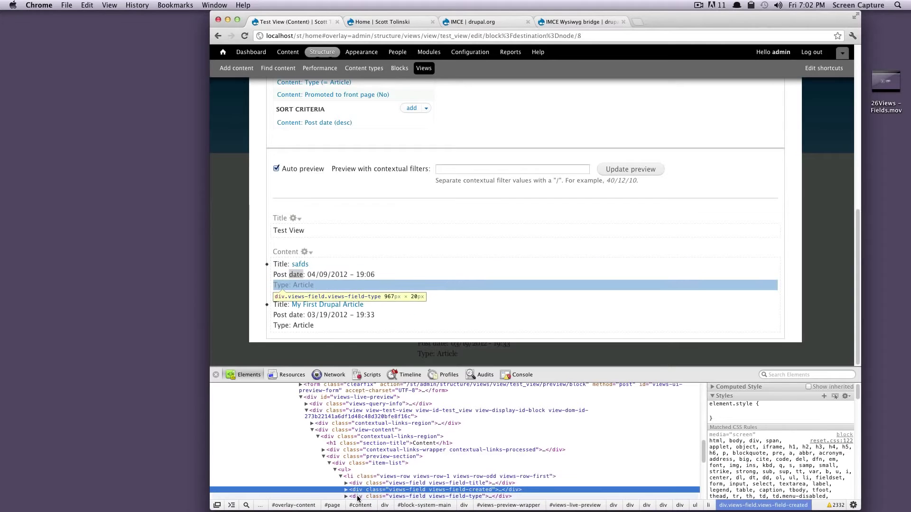
click(356, 496)
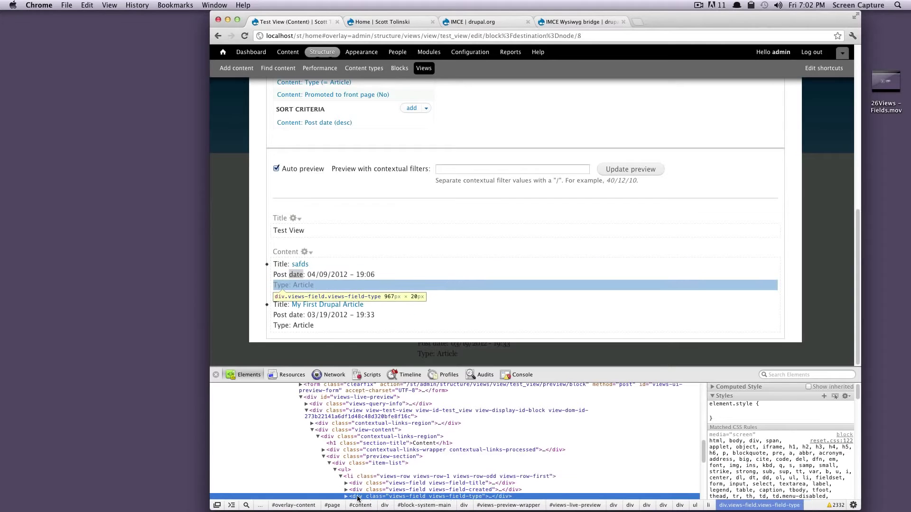
Step: Collapse the list's nested elements up to the preview-section div, highlighting the enclosing containers, and close the inspector
click(340, 476)
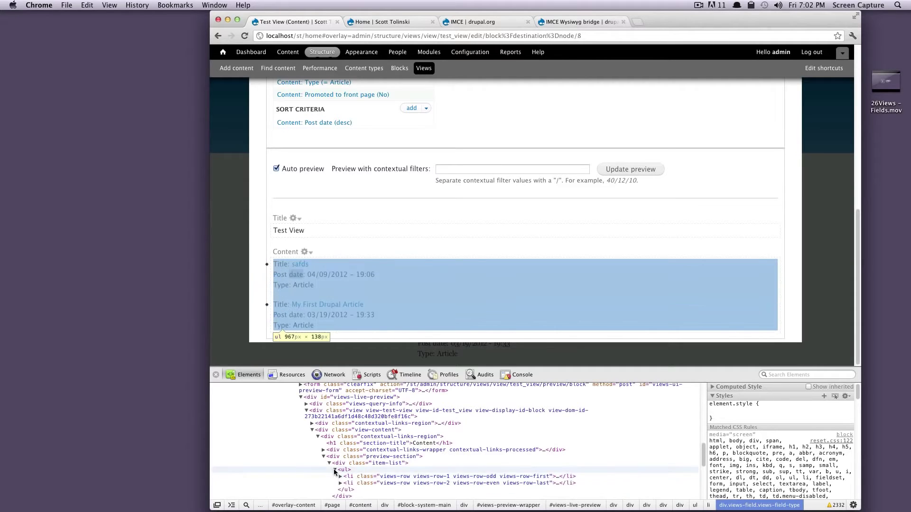
click(335, 469)
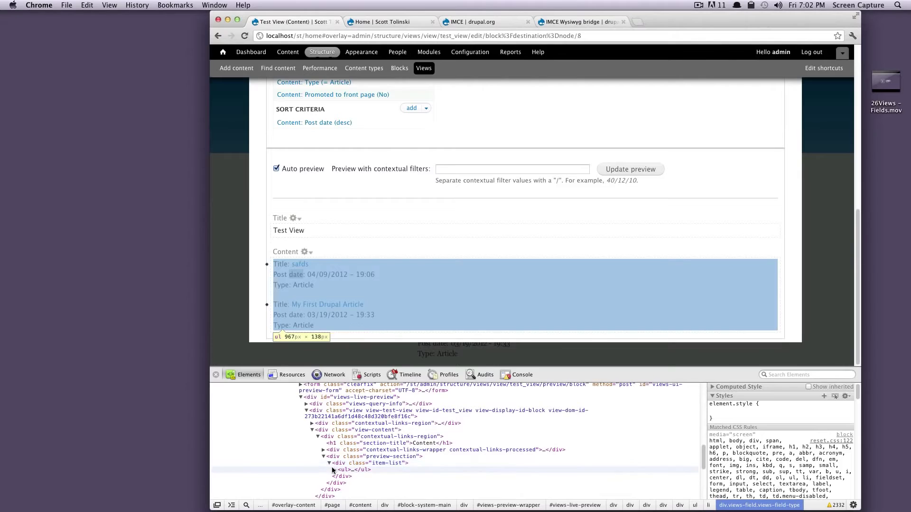
click(329, 463)
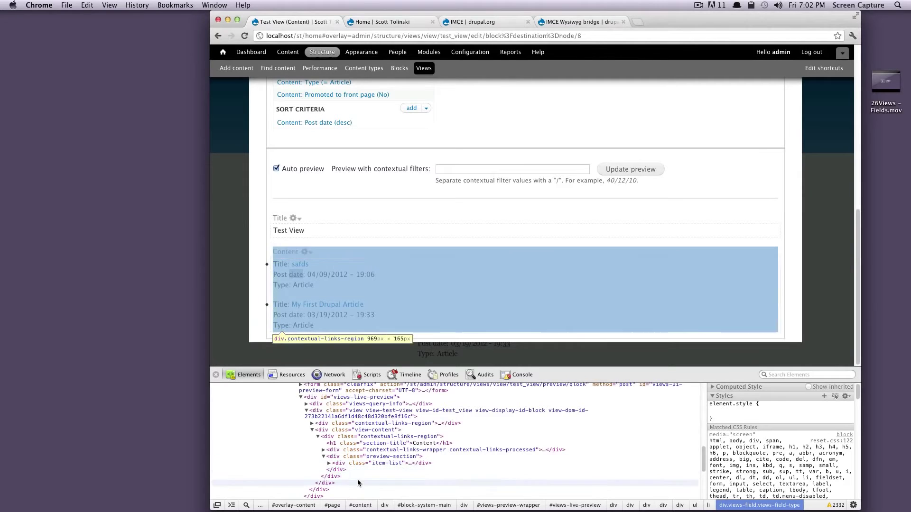
click(324, 457)
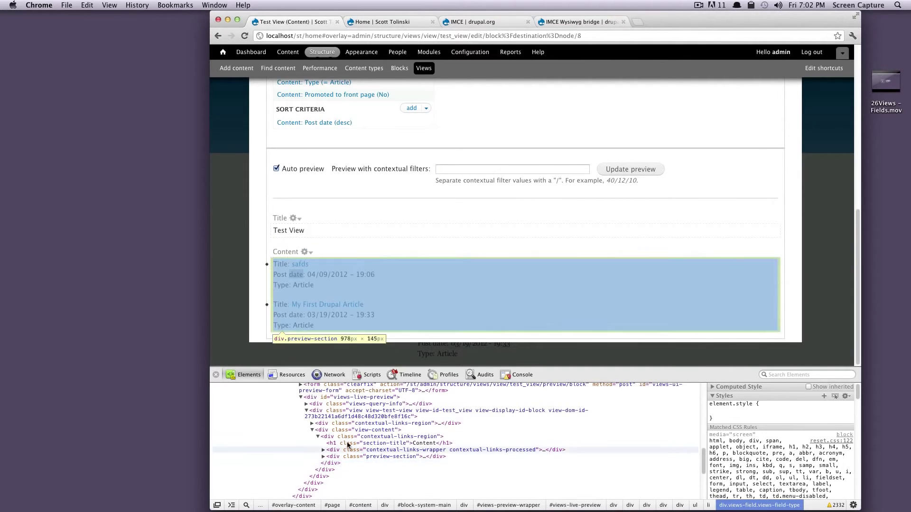
click(215, 375)
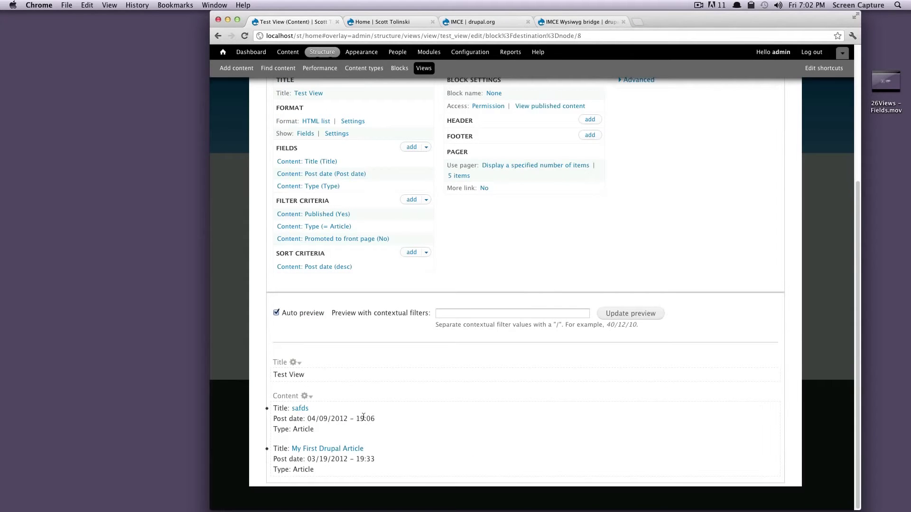
Step: Change the view's format to Grid with 4 columns and Horizontal alignment, applied to all displays
scroll(396, 243, up, 3)
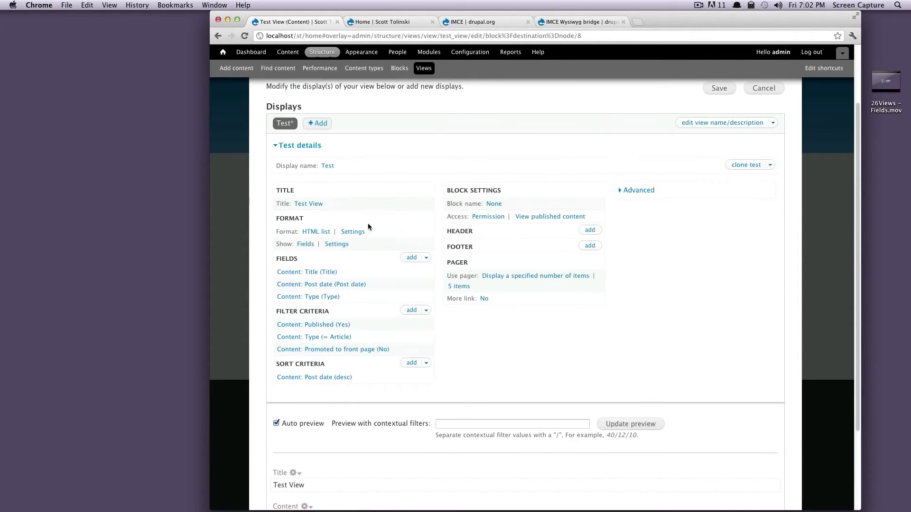
click(316, 232)
click(347, 245)
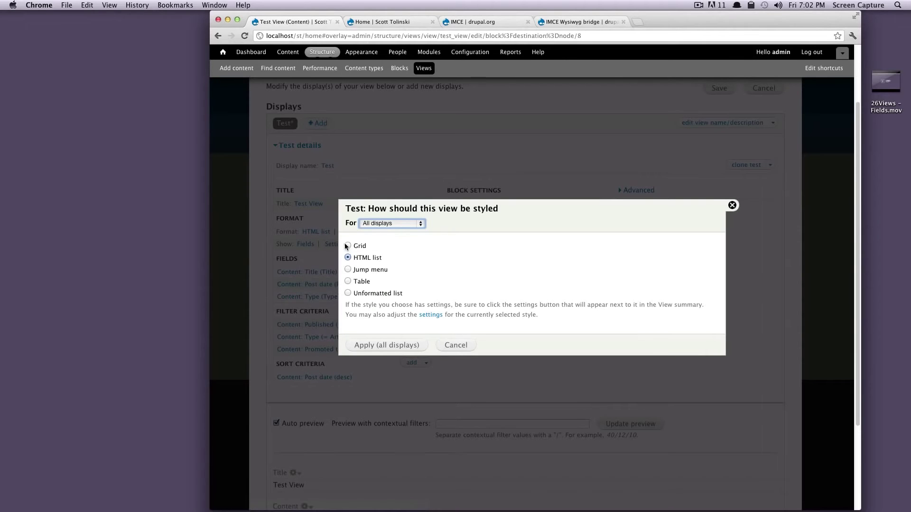
click(415, 346)
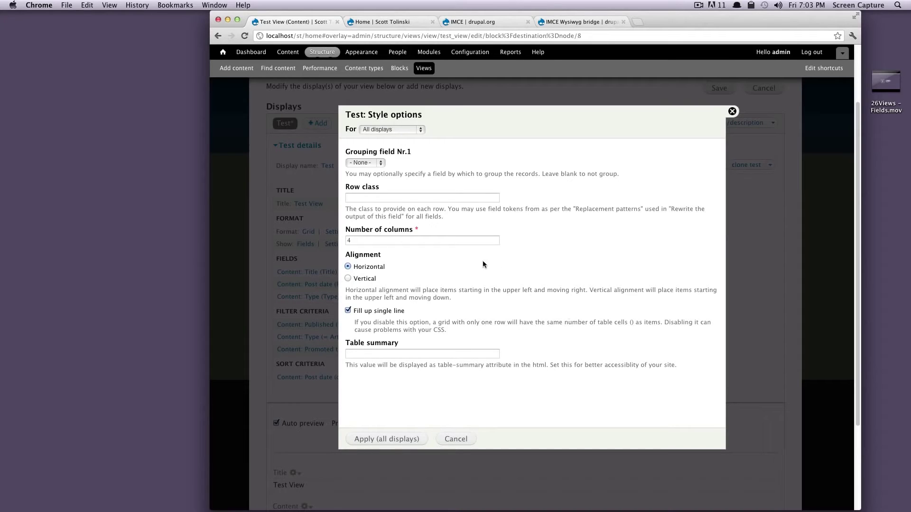
click(359, 239)
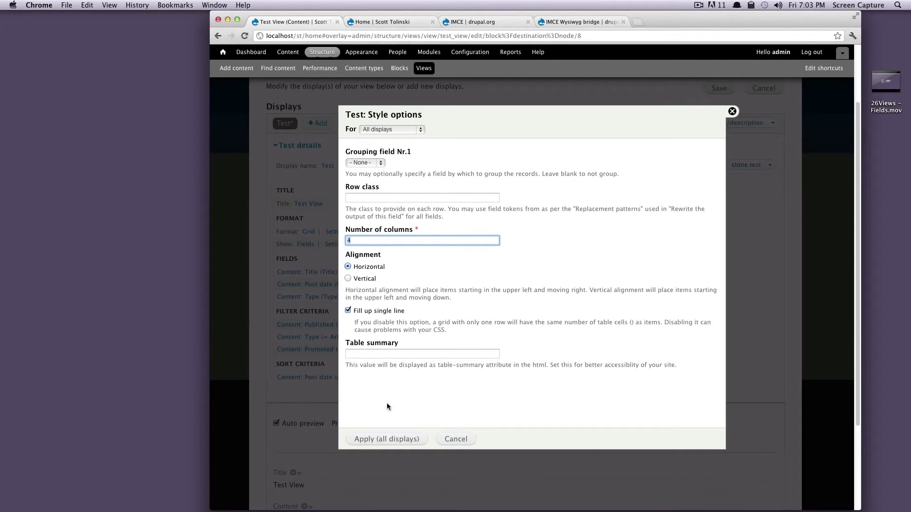
click(384, 440)
Step: Examine how the articles are laid out side by side in the grid preview
scroll(512, 364, down, 3)
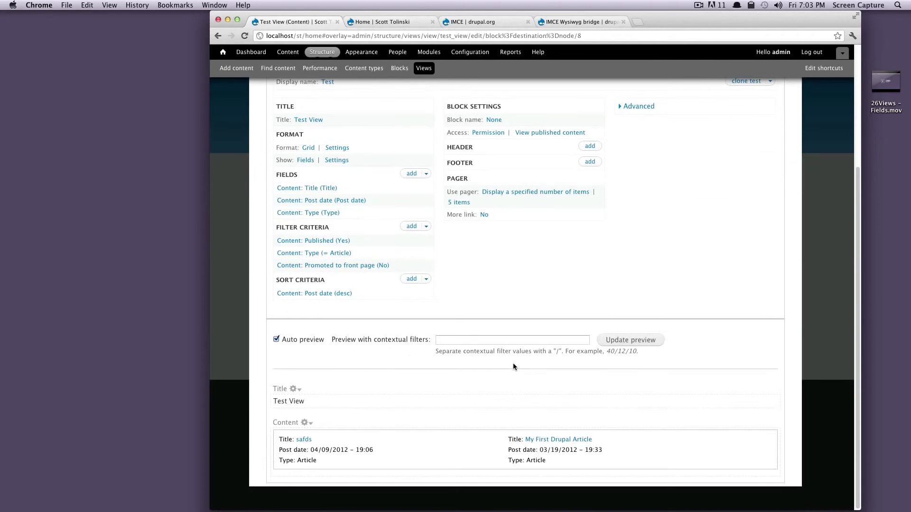
drag(613, 459, 349, 441)
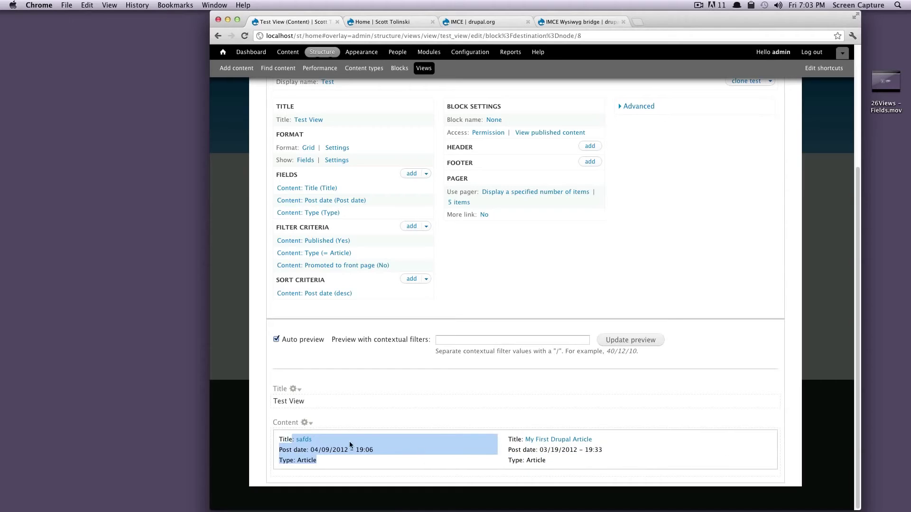
drag(581, 458, 428, 421)
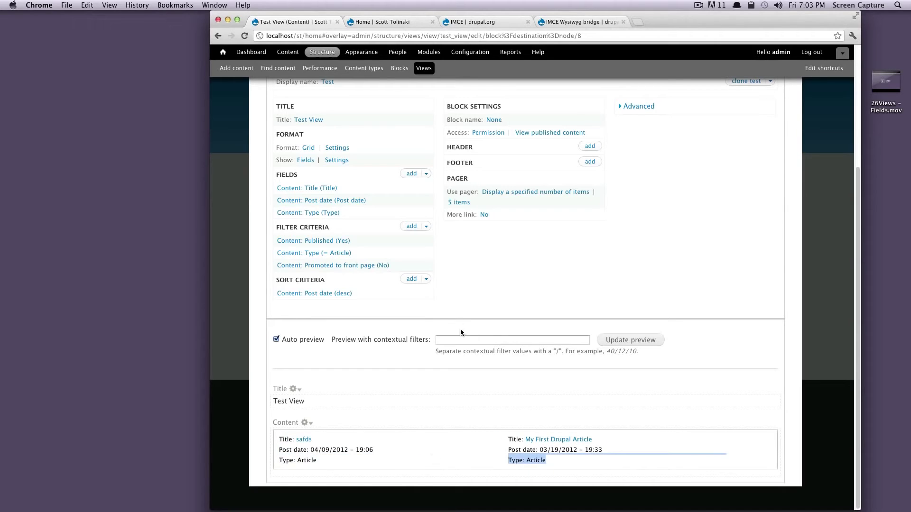
Step: Remove the Content: Type filter criterion from the view and review the grid preview
click(339, 255)
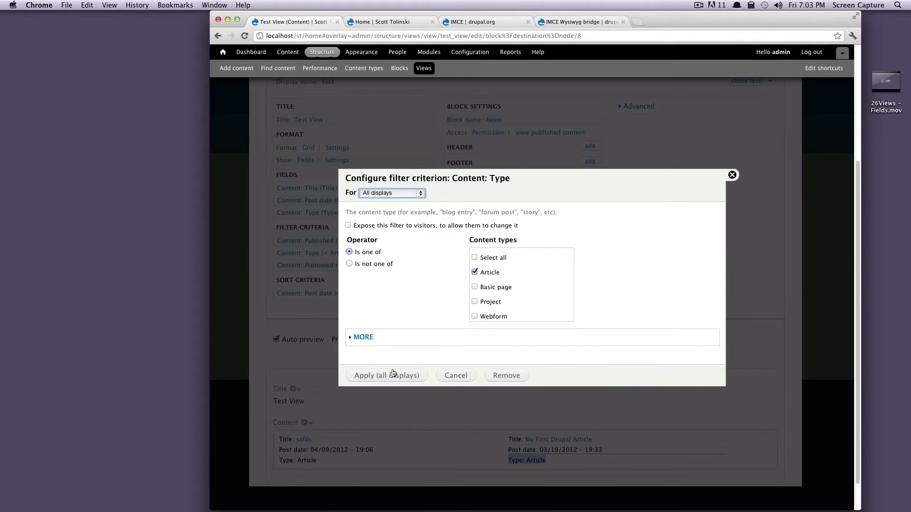
click(516, 376)
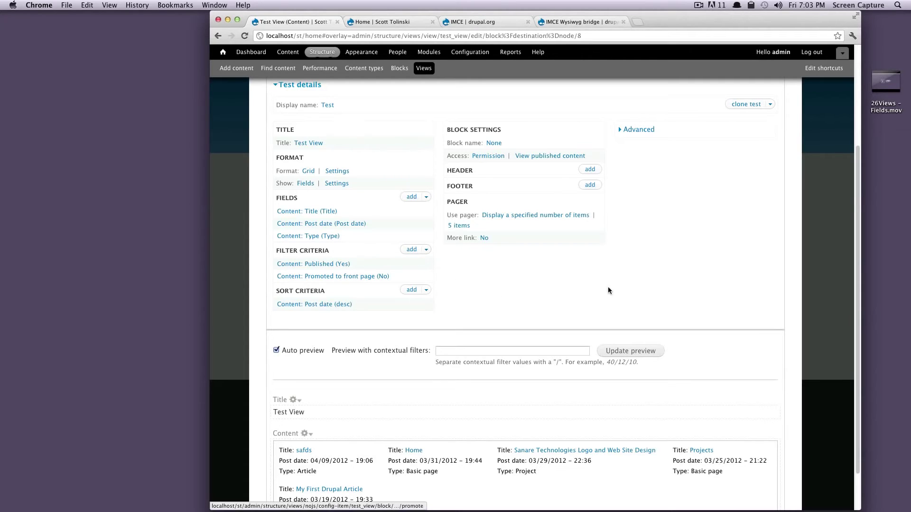
scroll(619, 290, down, 2)
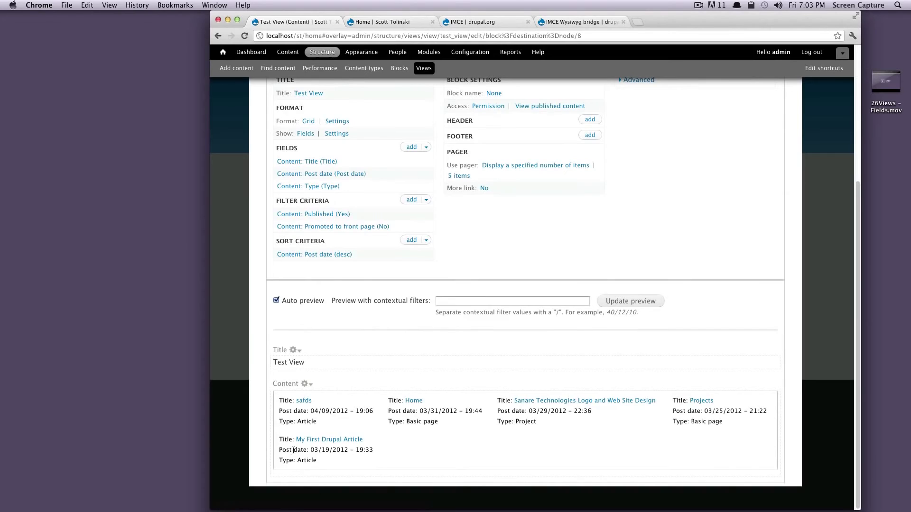
scroll(586, 216, up, 3)
scroll(505, 95, up, 3)
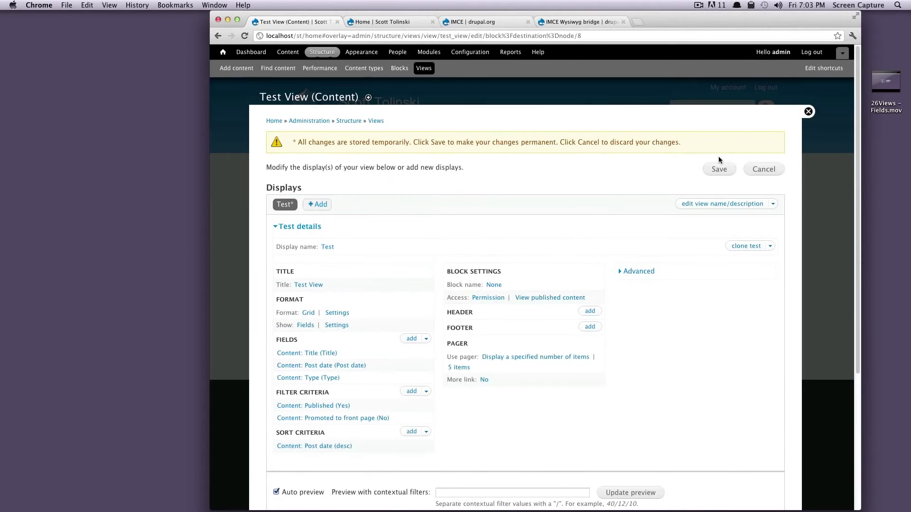
Step: Save the view and examine the grid entries of Test View on the home page
click(715, 169)
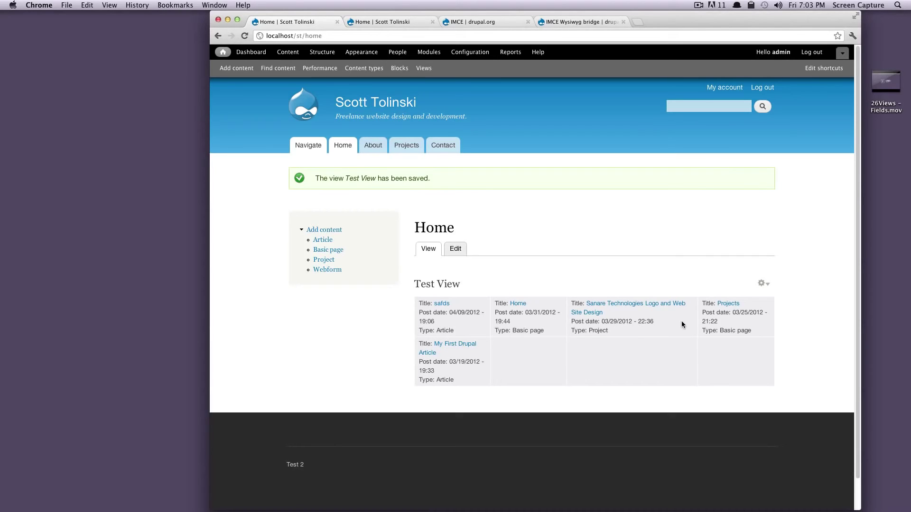
drag(671, 328, 588, 321)
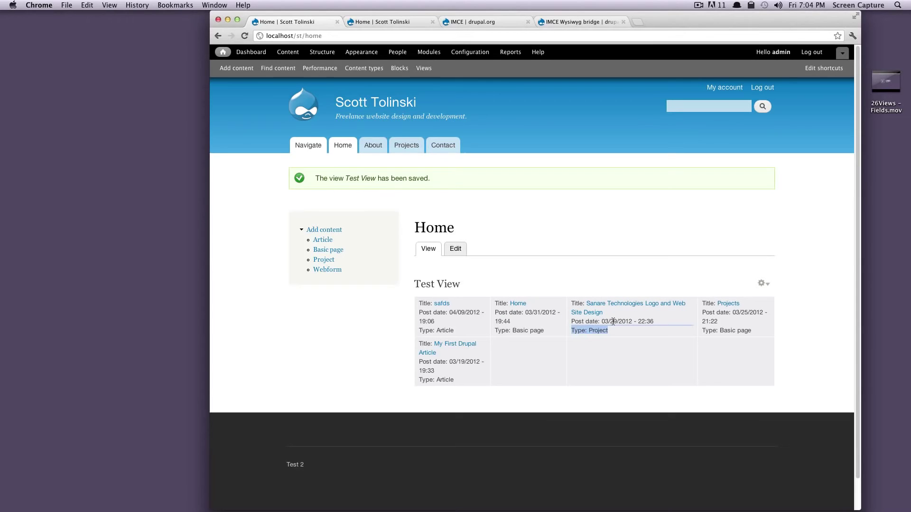
drag(474, 377, 420, 360)
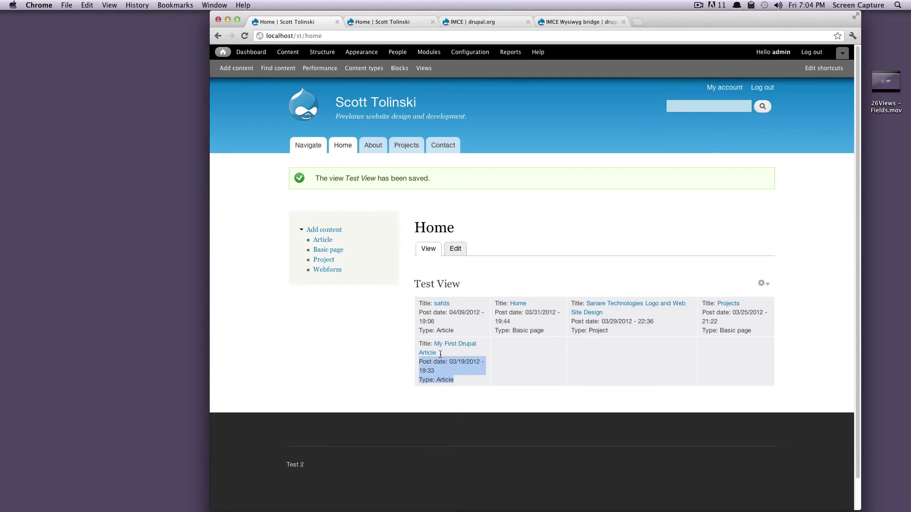
click(526, 365)
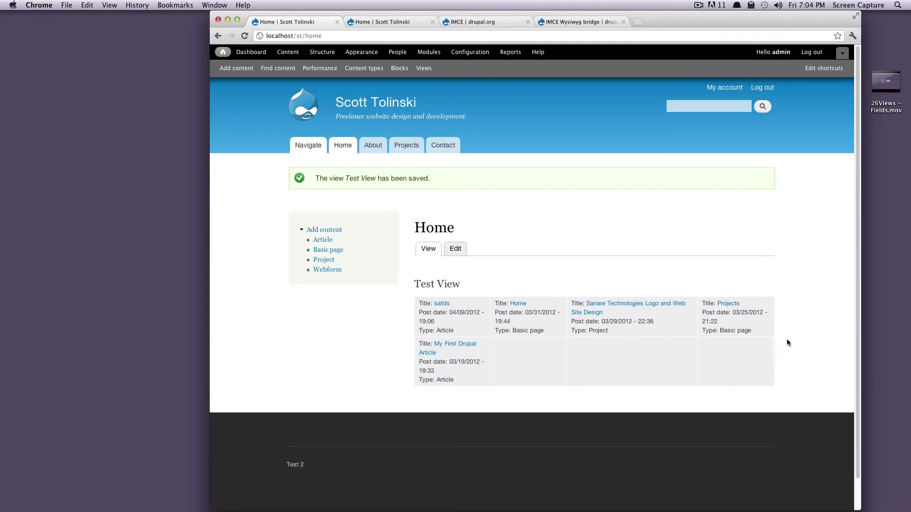
drag(764, 328, 719, 322)
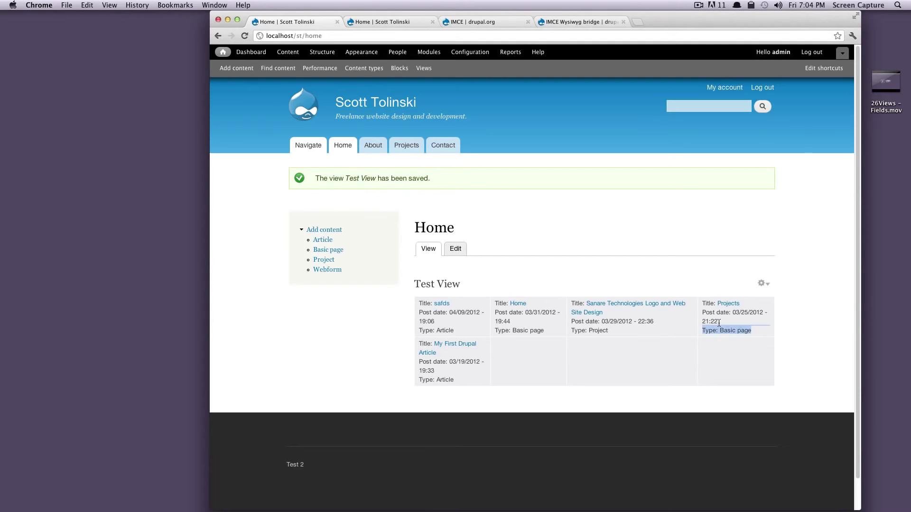
click(765, 352)
Step: Reopen Test View for editing from its block on the home page and review the grid preview
click(761, 283)
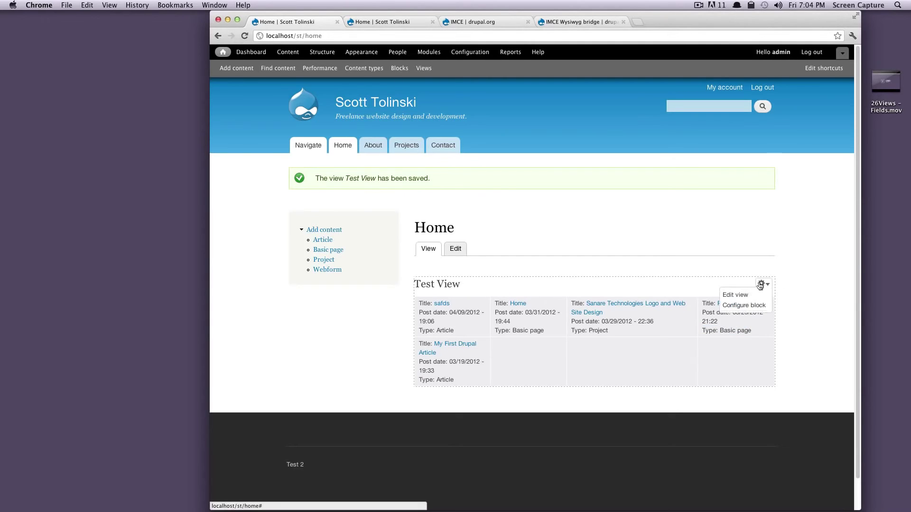
click(743, 295)
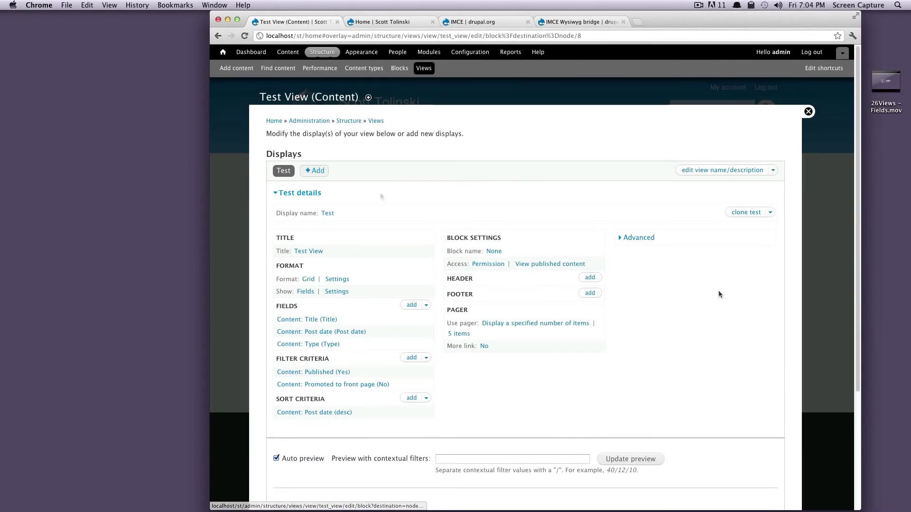
scroll(412, 267, down, 2)
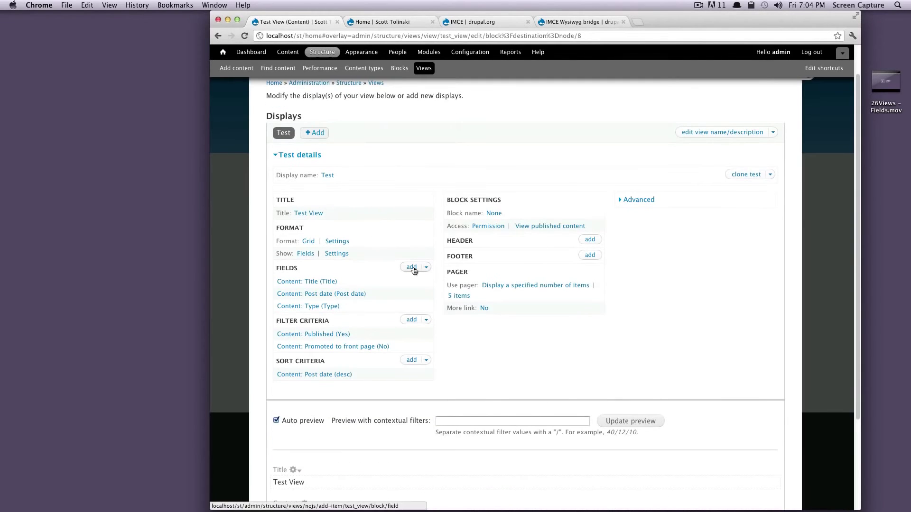
scroll(404, 308, down, 5)
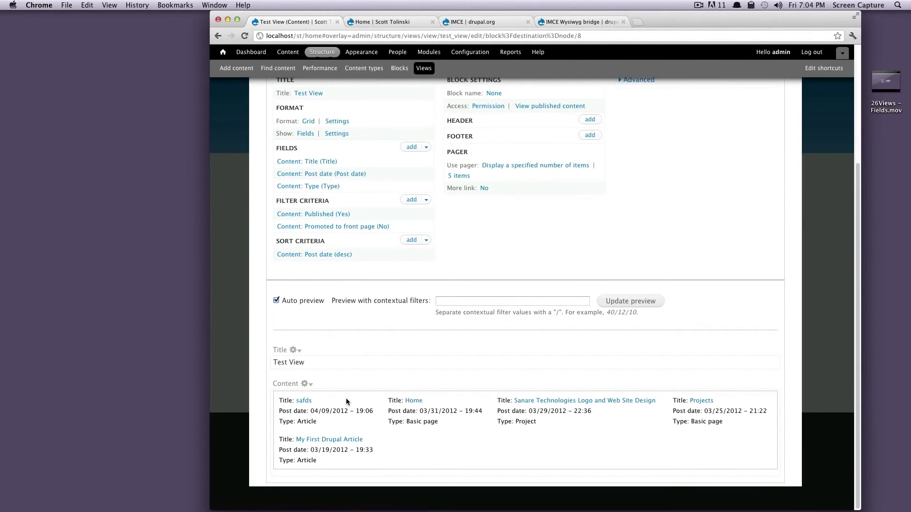
scroll(469, 221, up, 3)
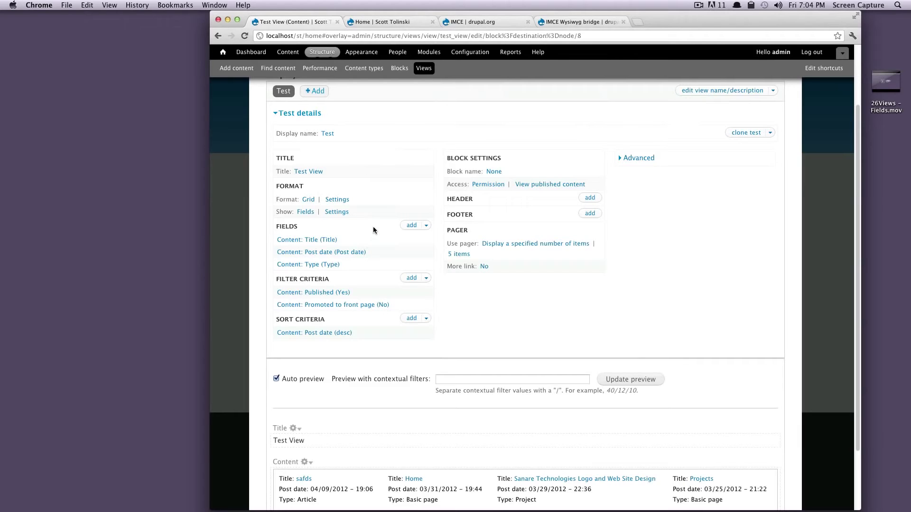
Step: Change the view's format to Unformatted list with no grouping field or row class, applied to all displays
click(306, 200)
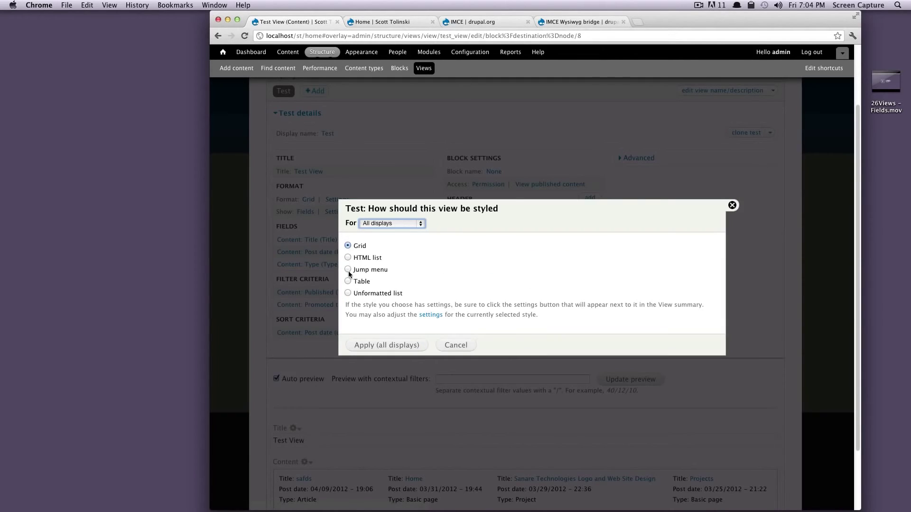
click(347, 293)
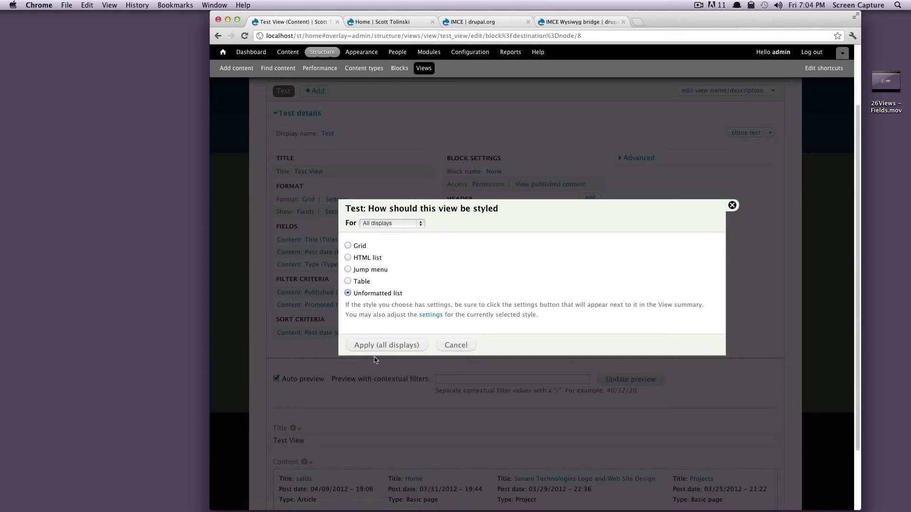
click(385, 345)
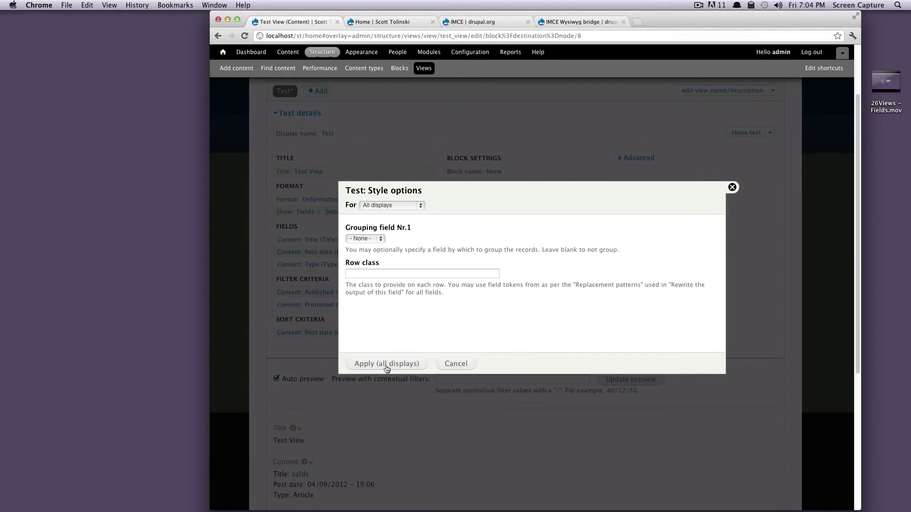
click(386, 363)
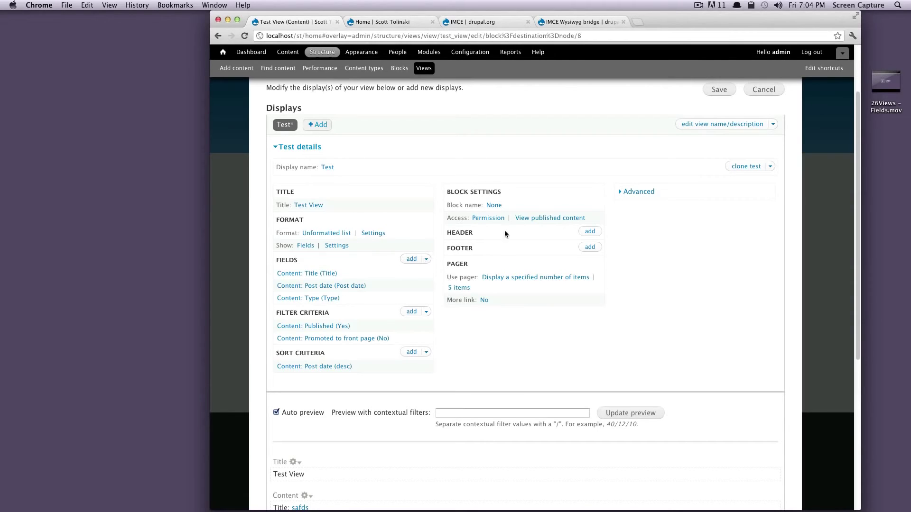
Step: Switch the view's pager to Paged output, full pager, for all displays
drag(454, 264, 473, 264)
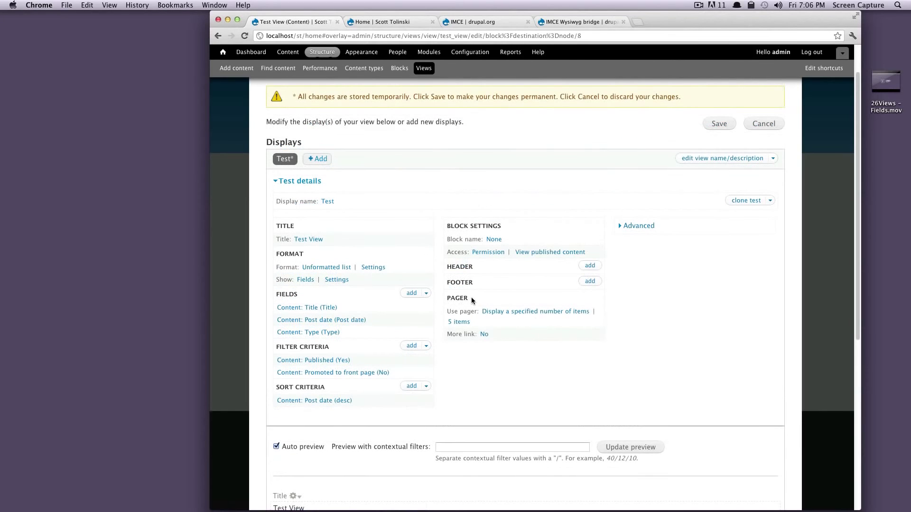
double_click(470, 298)
drag(450, 309, 486, 311)
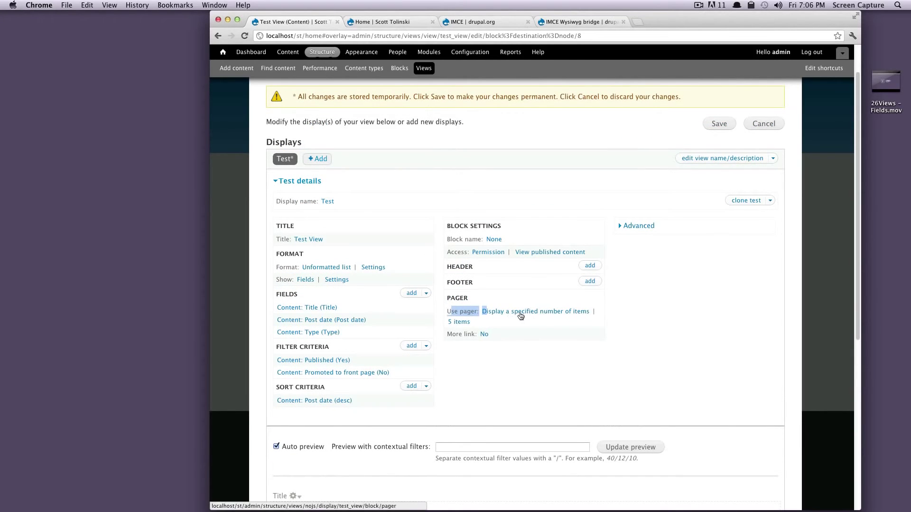
click(563, 313)
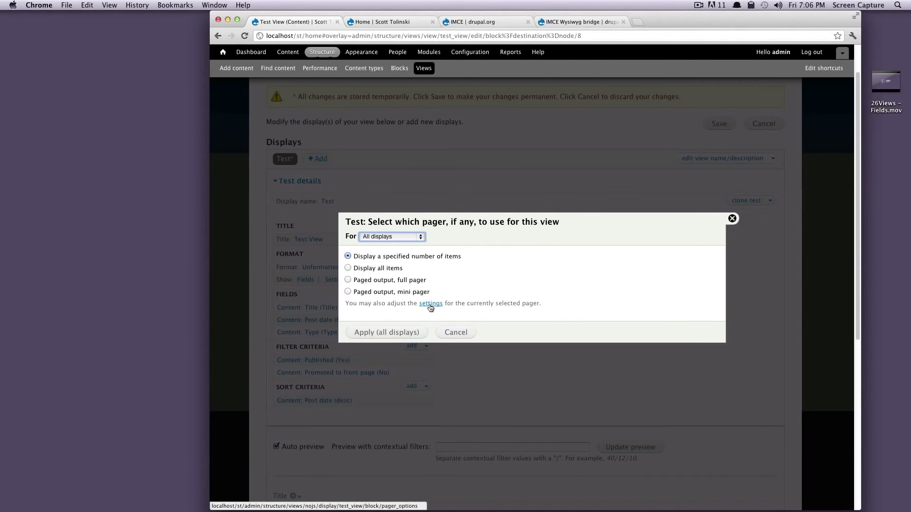
click(347, 280)
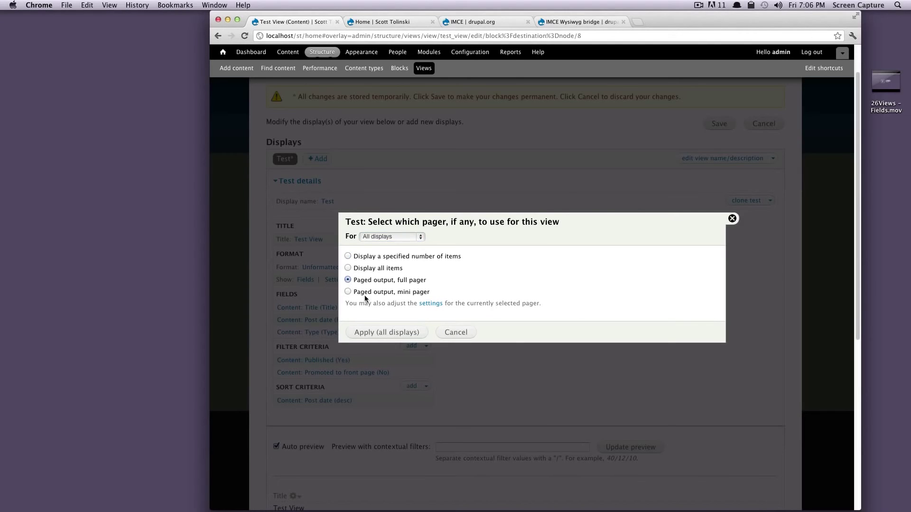
click(393, 333)
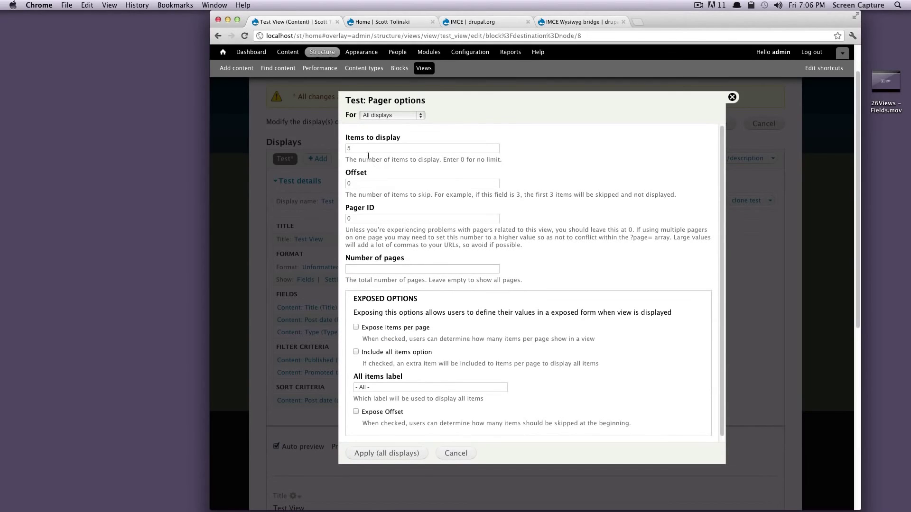
Step: Set the full pager to display 3 items, apply it to all displays, and review the page links in the preview
drag(367, 149, 333, 147)
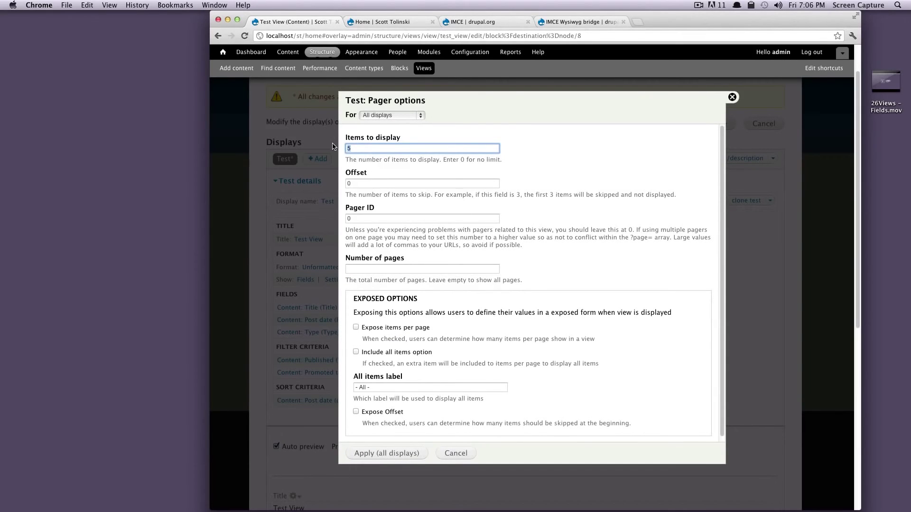
text(3)
drag(376, 184, 349, 184)
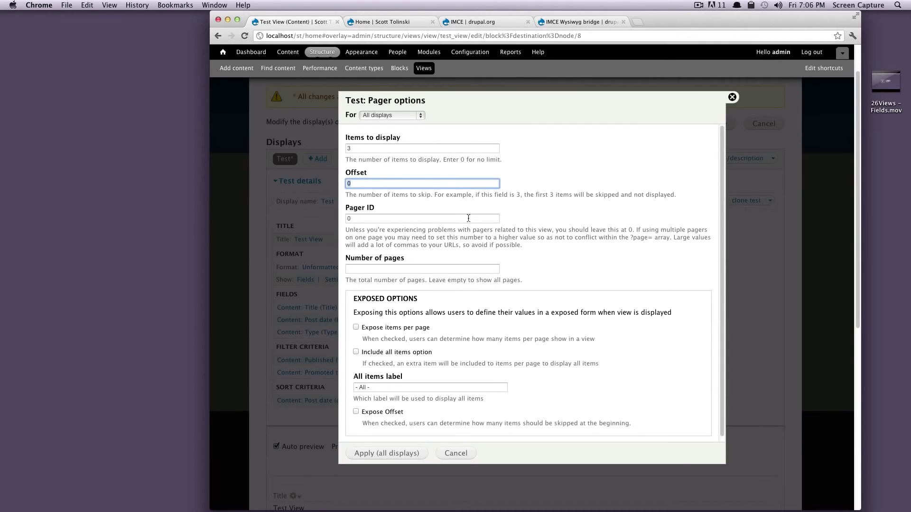
scroll(468, 218, down, 3)
click(402, 452)
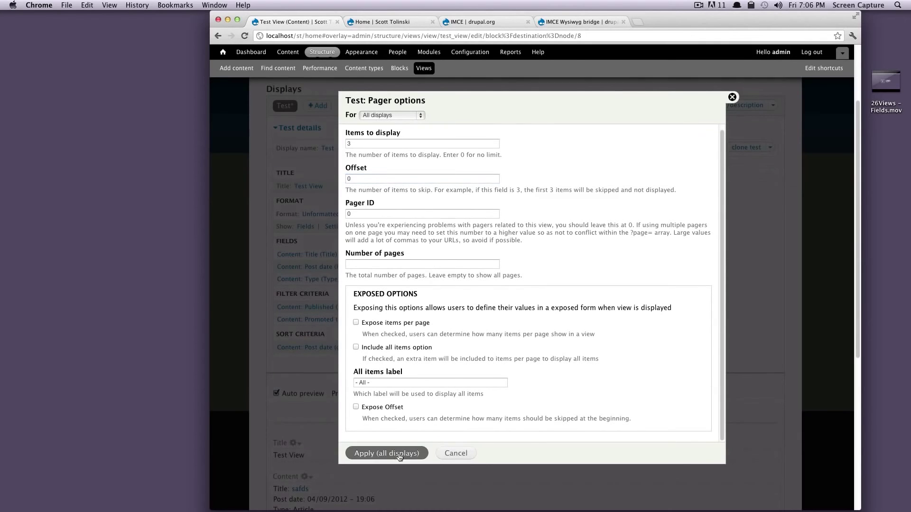
scroll(475, 366, down, 5)
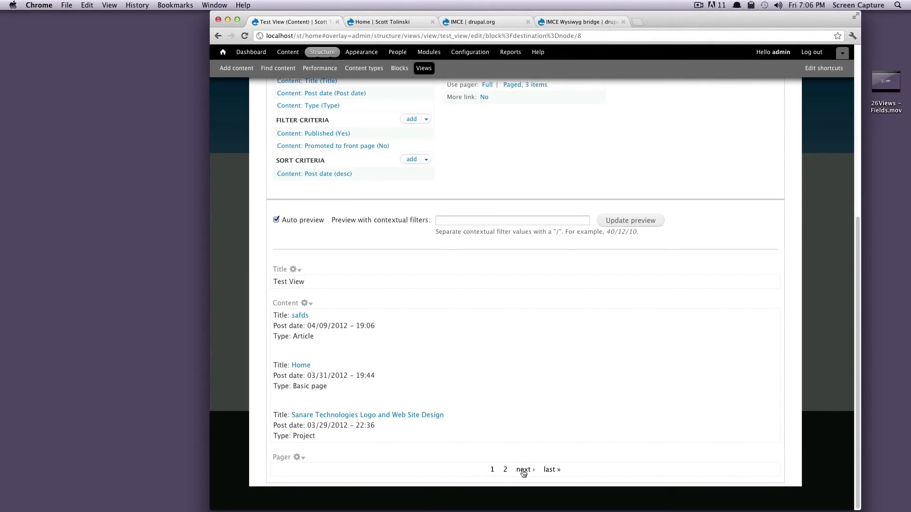
Step: Change the pager to Paged output, mini pager, keeping its options for all displays, and check the preview
scroll(584, 369, up, 6)
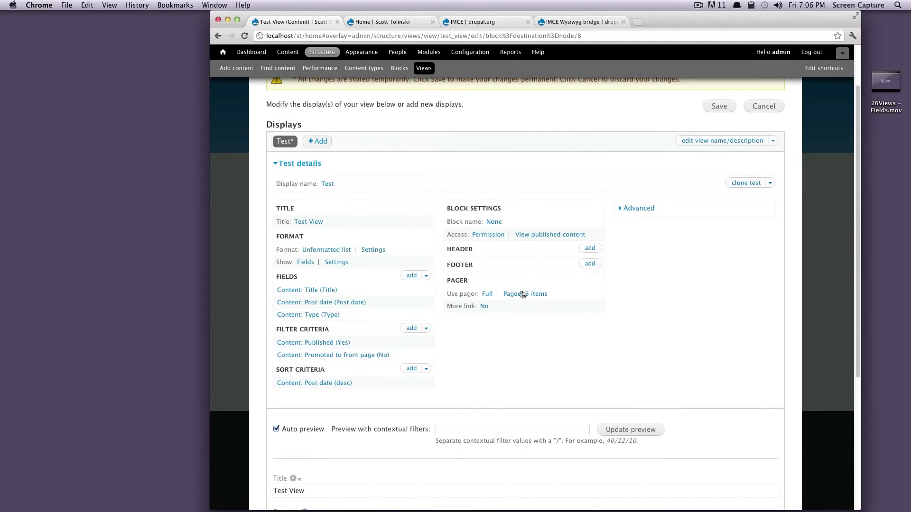
click(487, 294)
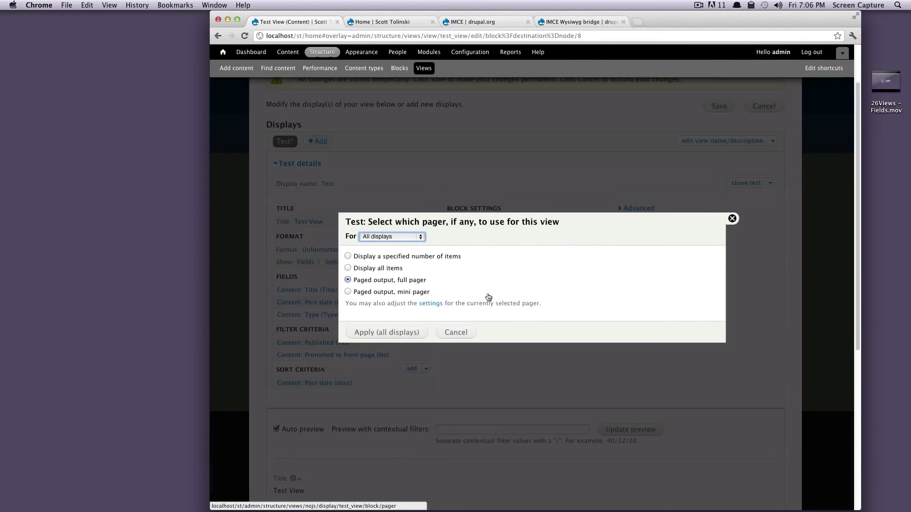
click(383, 293)
click(400, 332)
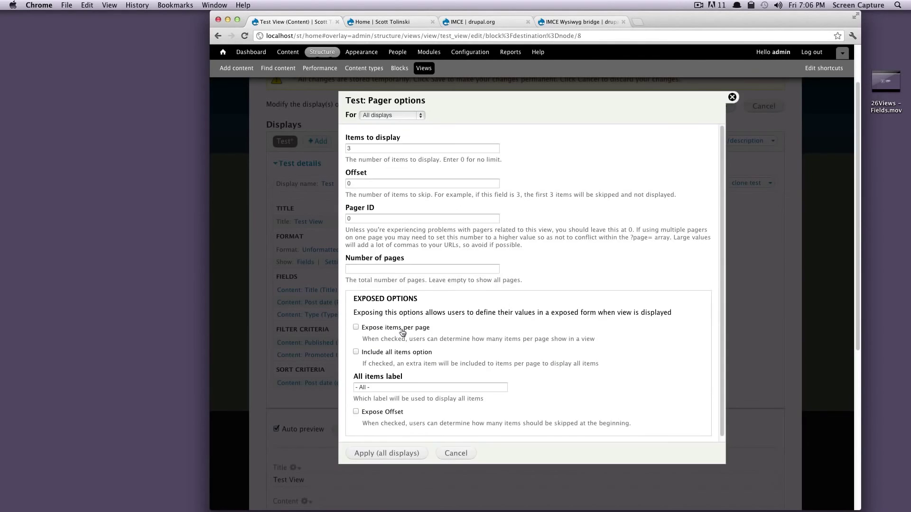
click(383, 453)
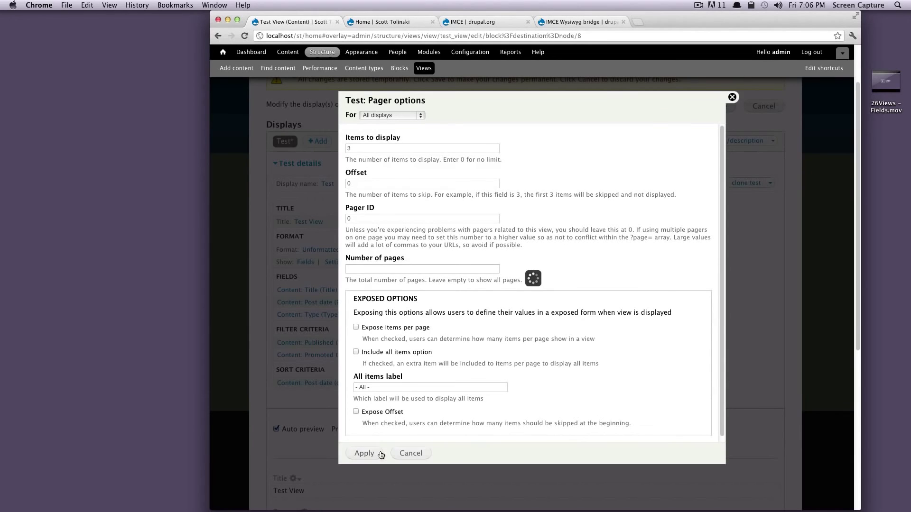
scroll(449, 372, down, 5)
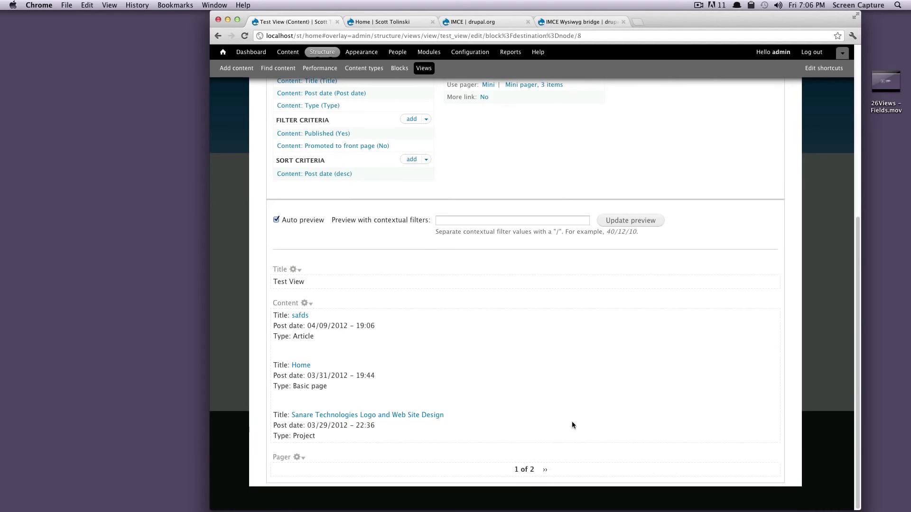
Step: Save the changes to Test View
scroll(616, 327, up, 5)
scroll(687, 200, up, 2)
click(712, 169)
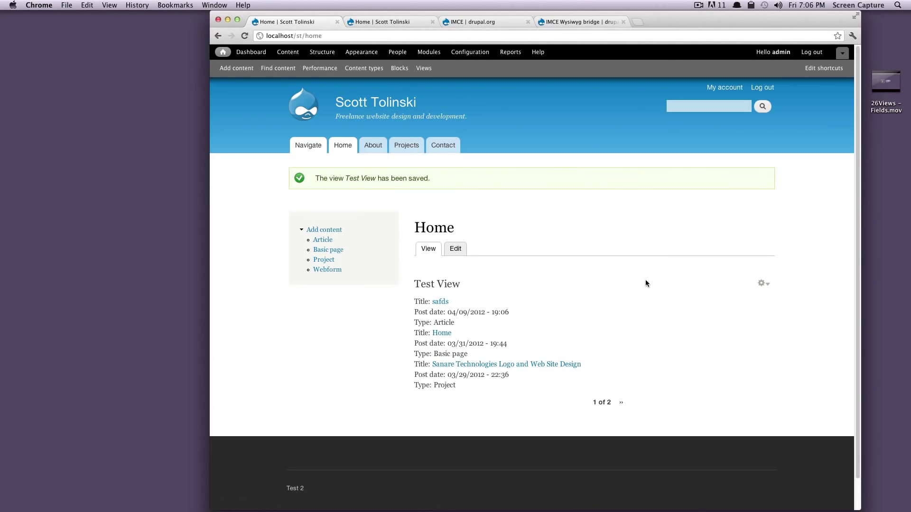
Step: Page forward and back through the Test View block with the mini pager and examine the listed items
click(621, 403)
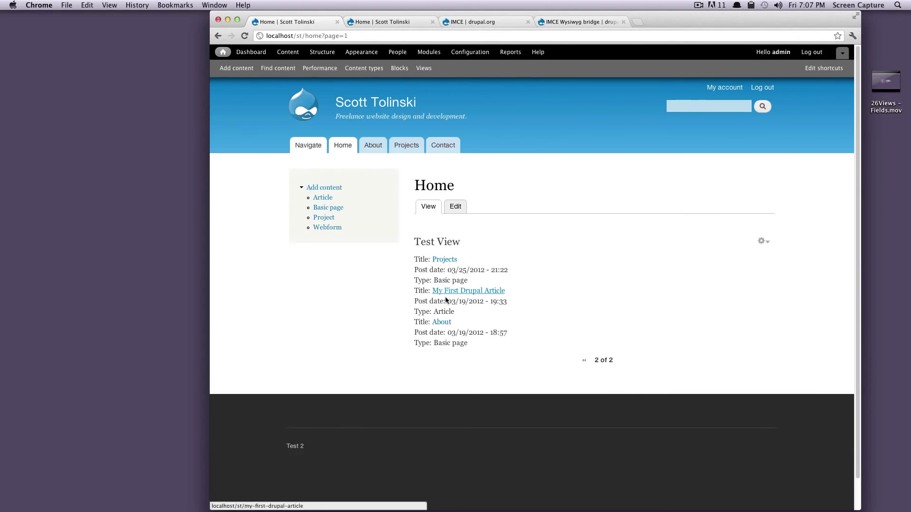
click(584, 360)
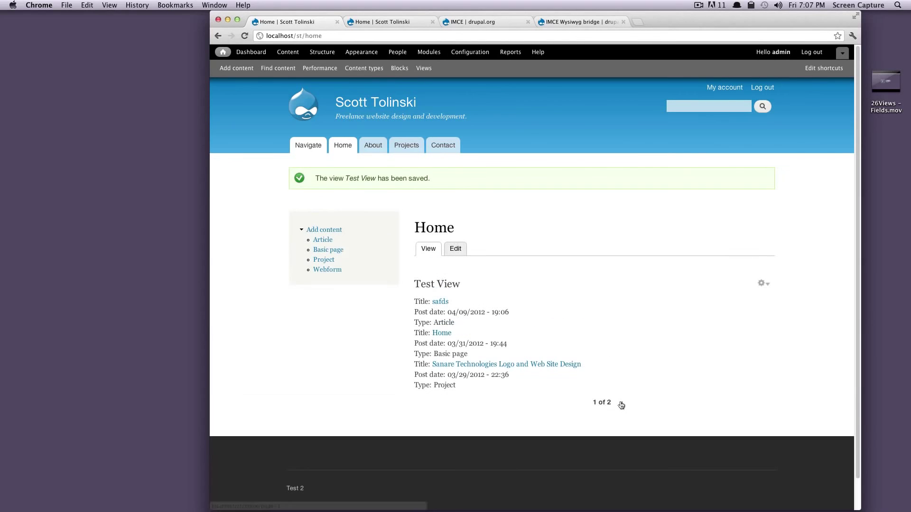
click(621, 405)
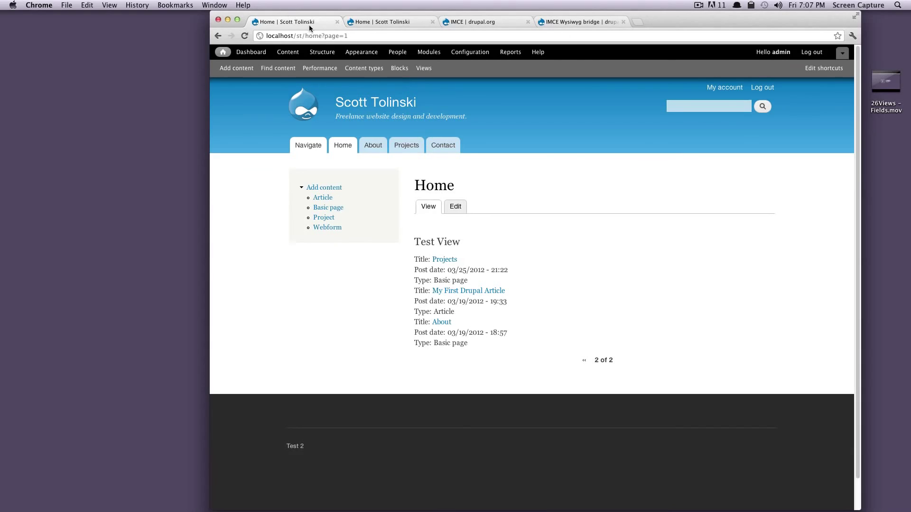
click(584, 361)
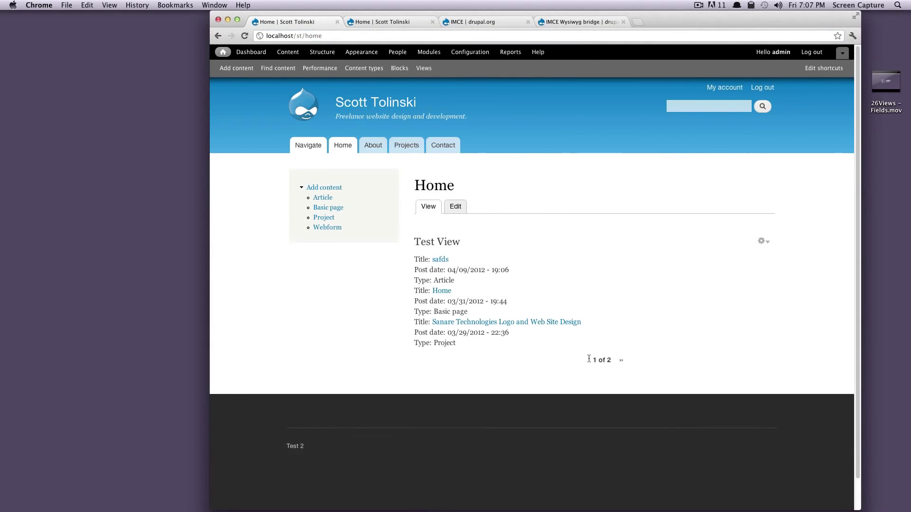
drag(481, 357, 427, 242)
click(733, 258)
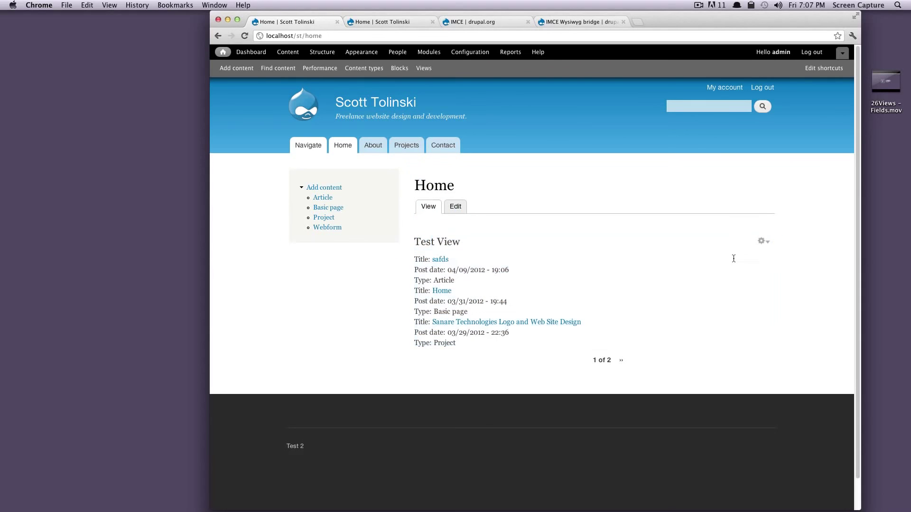
Step: Reopen Test View for editing, enable Use AJAX for all displays, and save the view
click(762, 242)
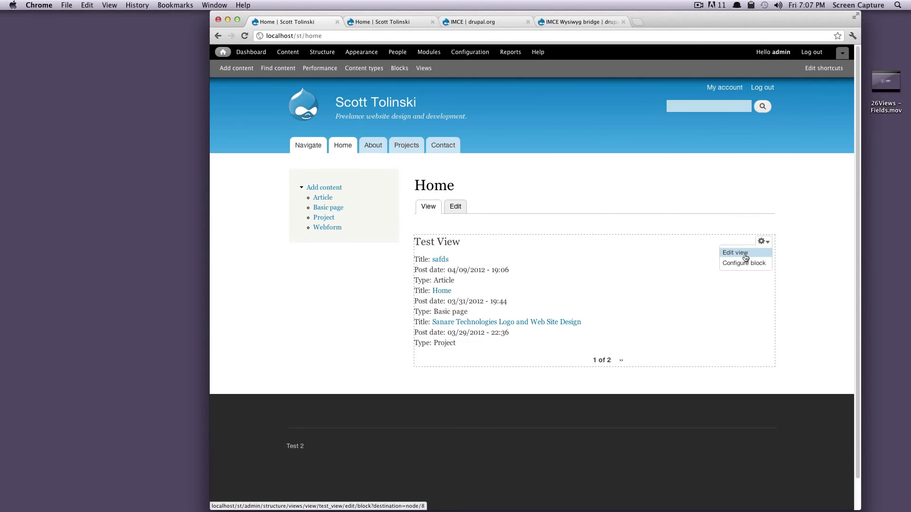
click(744, 255)
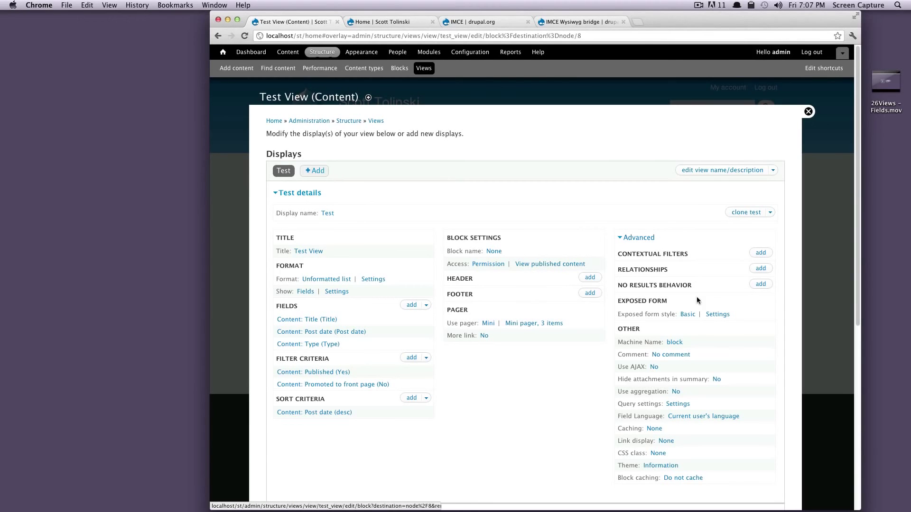
click(655, 368)
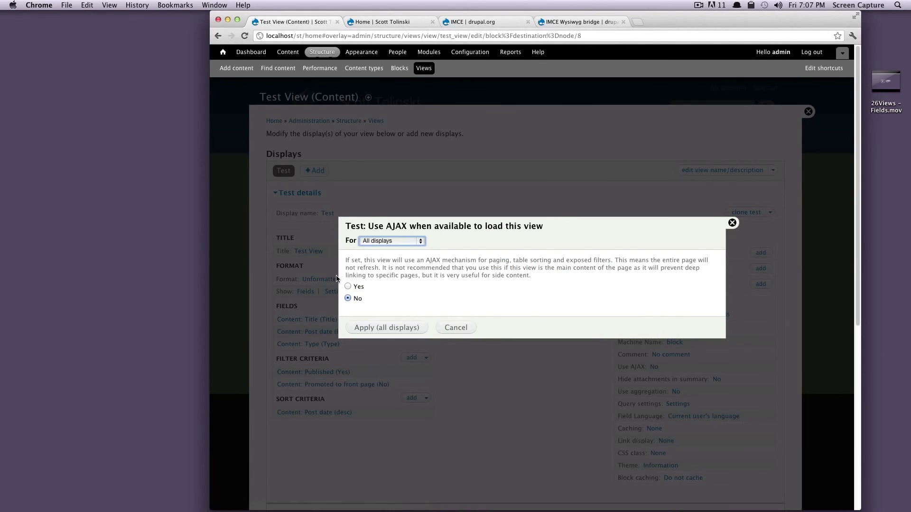
click(350, 287)
click(376, 327)
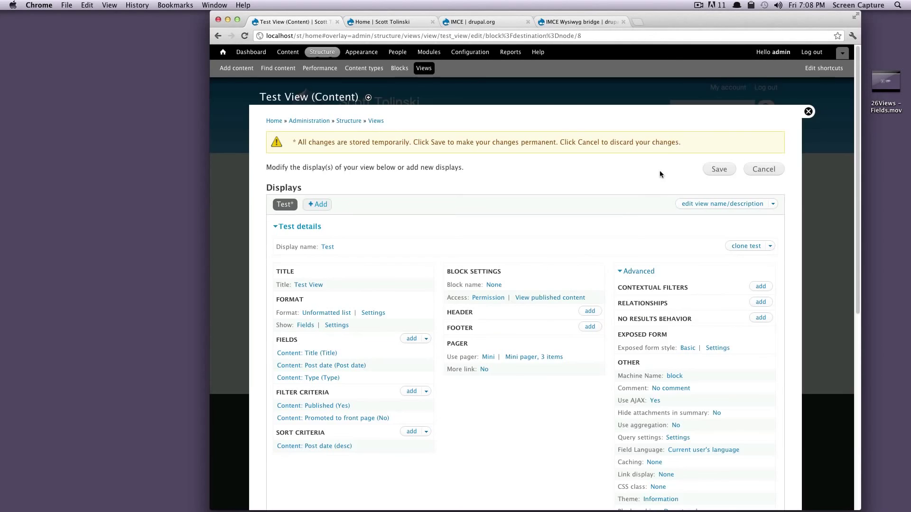
click(719, 169)
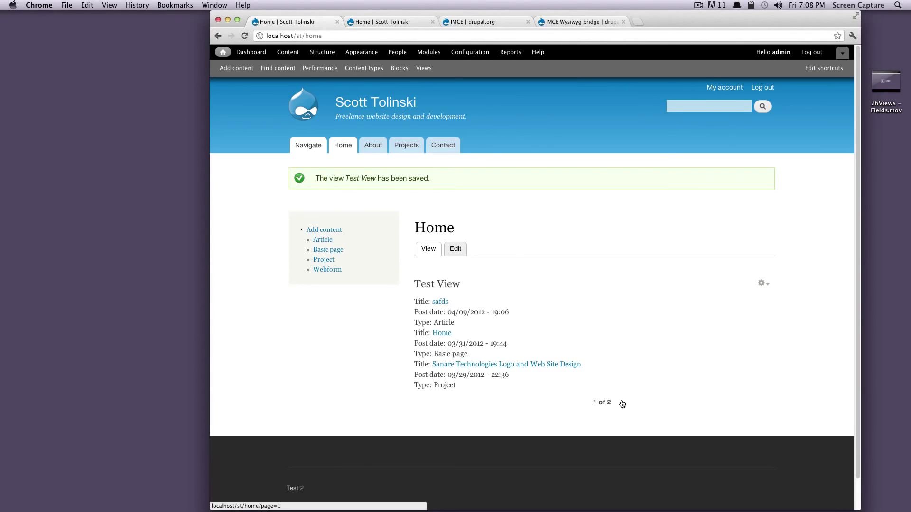
Step: Page back and forth through the saved Test View block on the home page to check how AJAX paging behaves
click(622, 403)
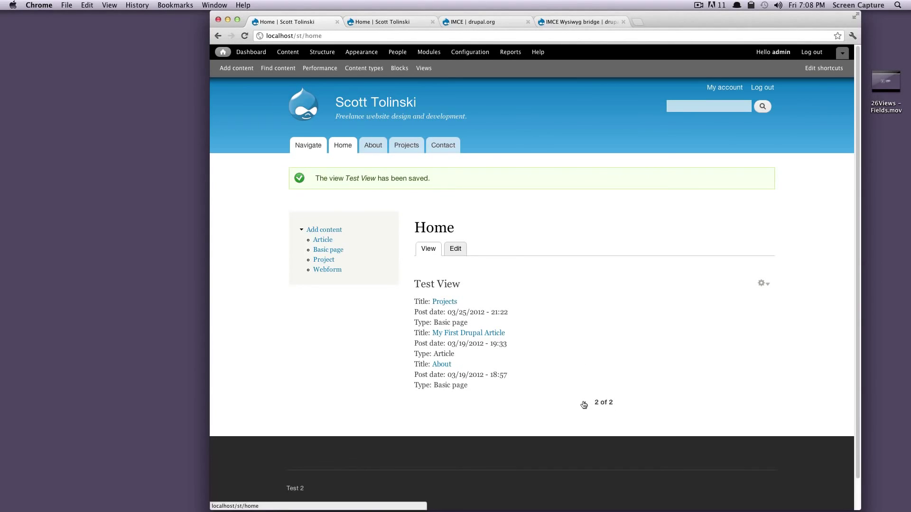
click(583, 404)
click(622, 404)
click(583, 402)
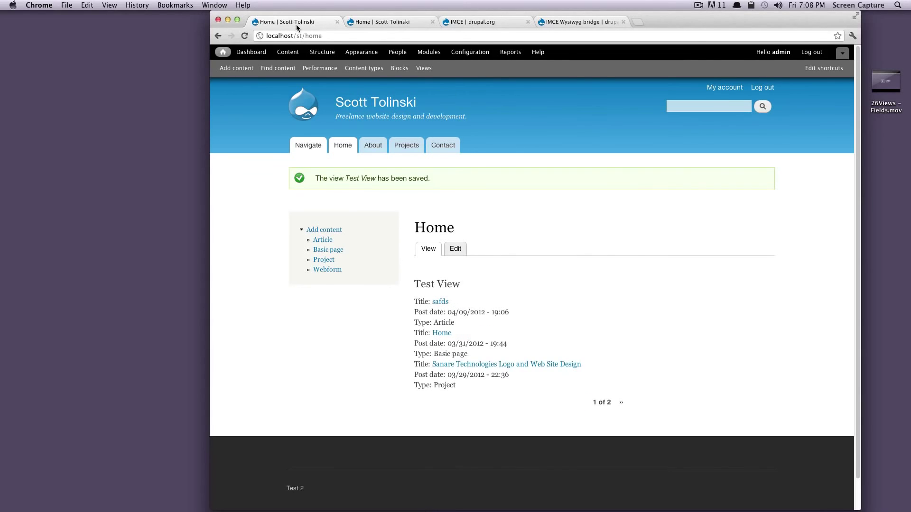
mouse_move(640, 282)
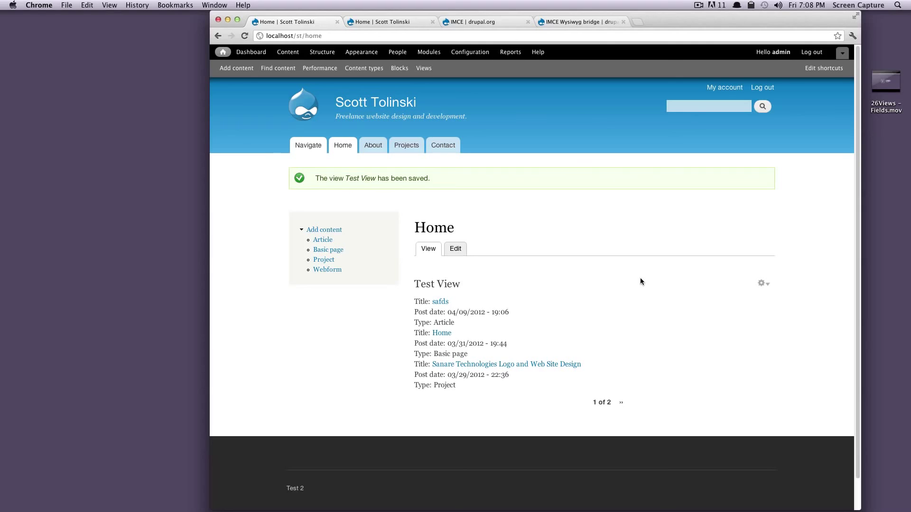